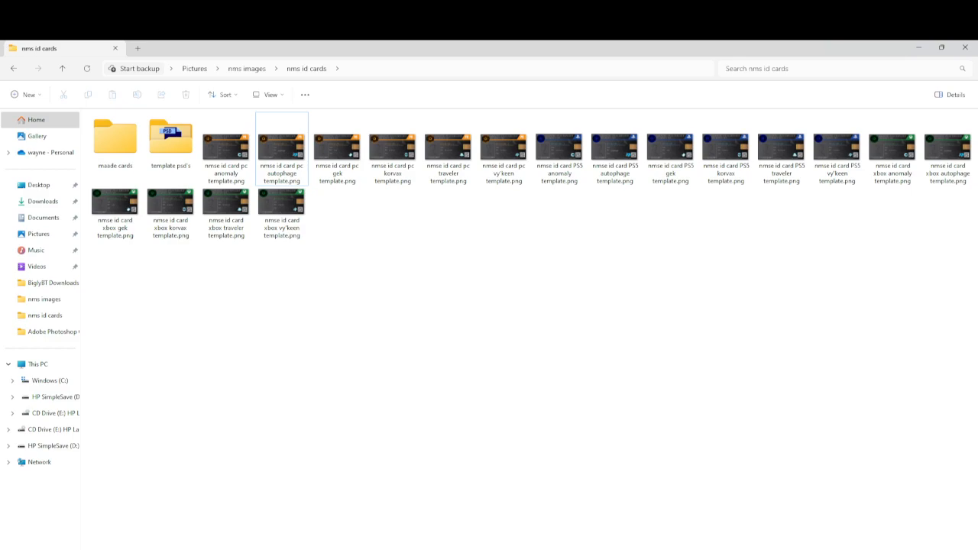
- Close the nms id cards template folder window so only the desktop shows
{"action": "key", "text": "alt+F4"}
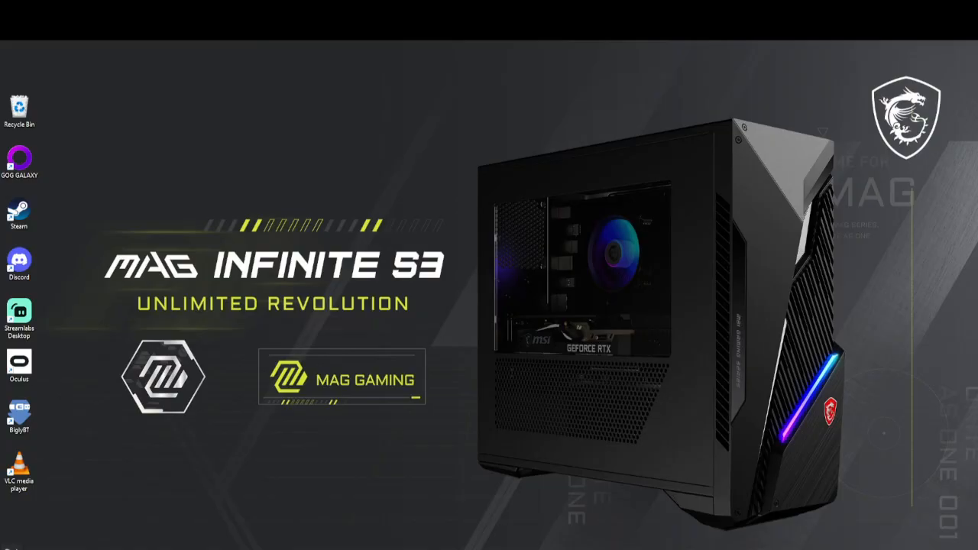
- Launch Adobe Photoshop CS6 from the Start menu's All apps list
{"action": "key", "text": "super"}
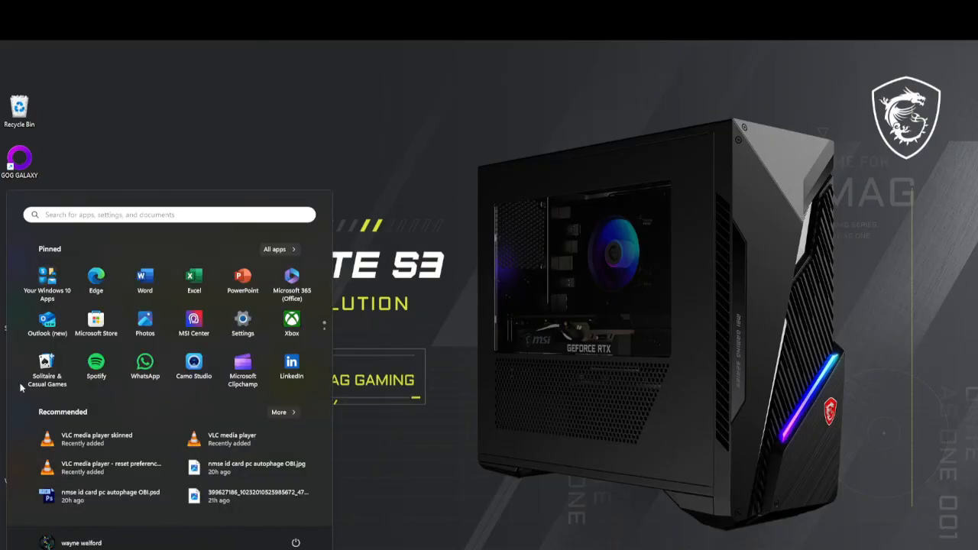
{"action": "left_click", "coordinate": [279, 249]}
{"action": "left_click", "coordinate": [77, 457]}
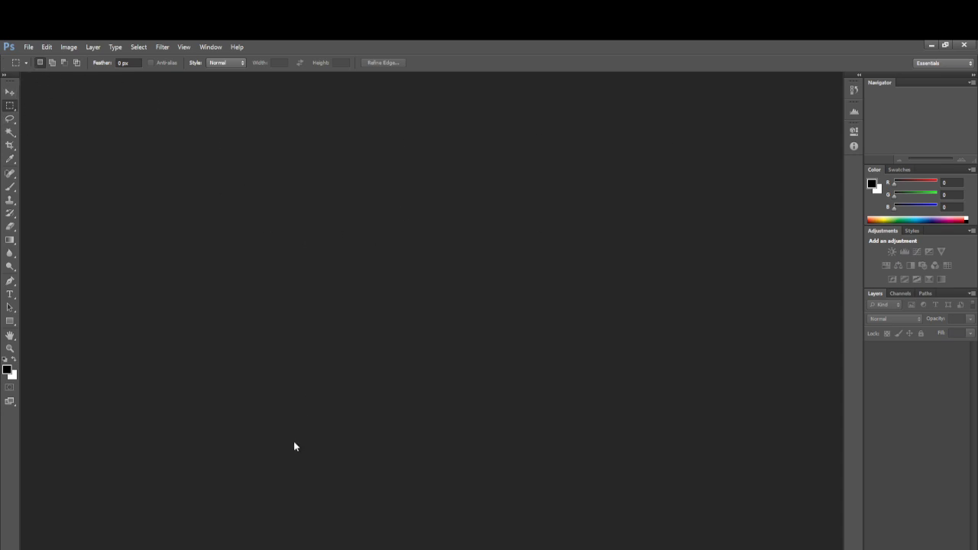
- Open 'nmse id card pc autophage template.png' from the nms id cards folder
{"action": "left_click", "coordinate": [29, 47]}
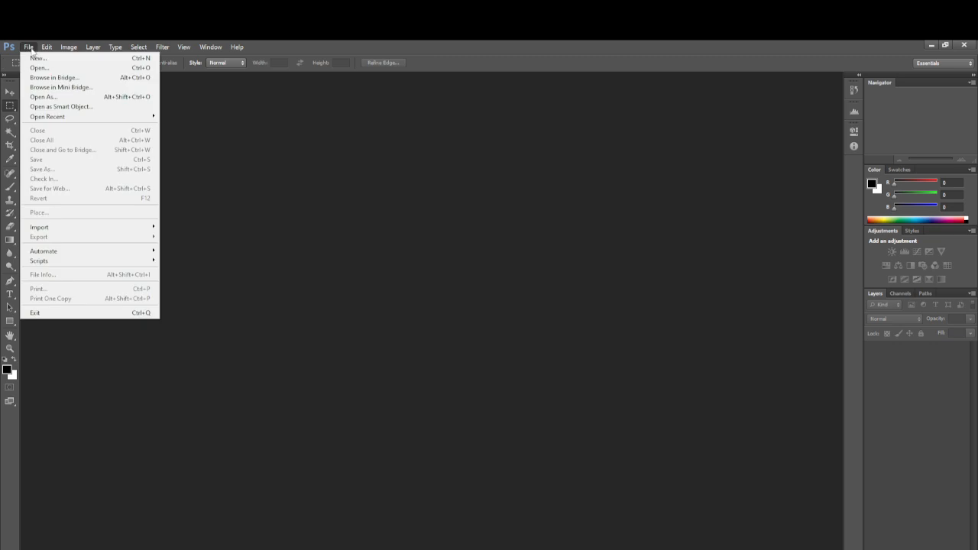
{"action": "left_click", "coordinate": [48, 67]}
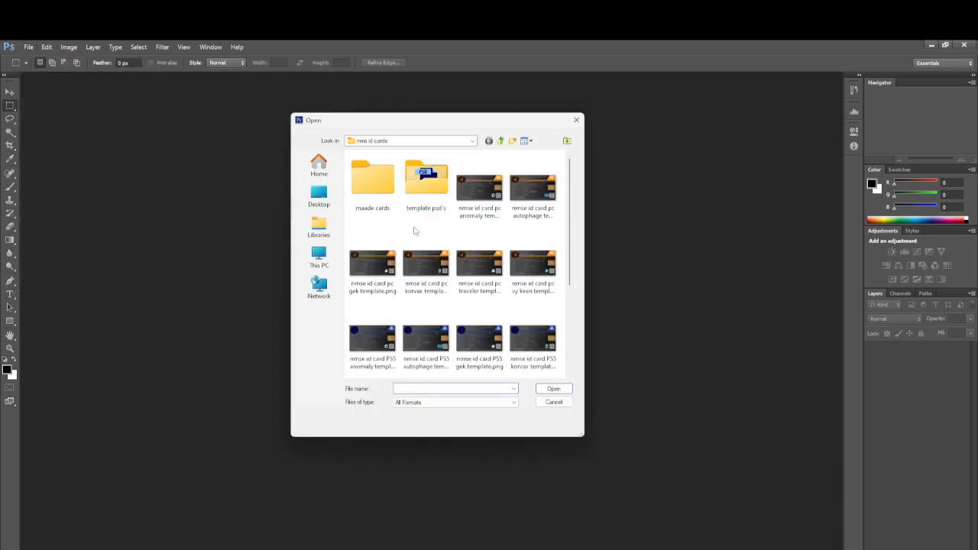
{"action": "left_click", "coordinate": [531, 199]}
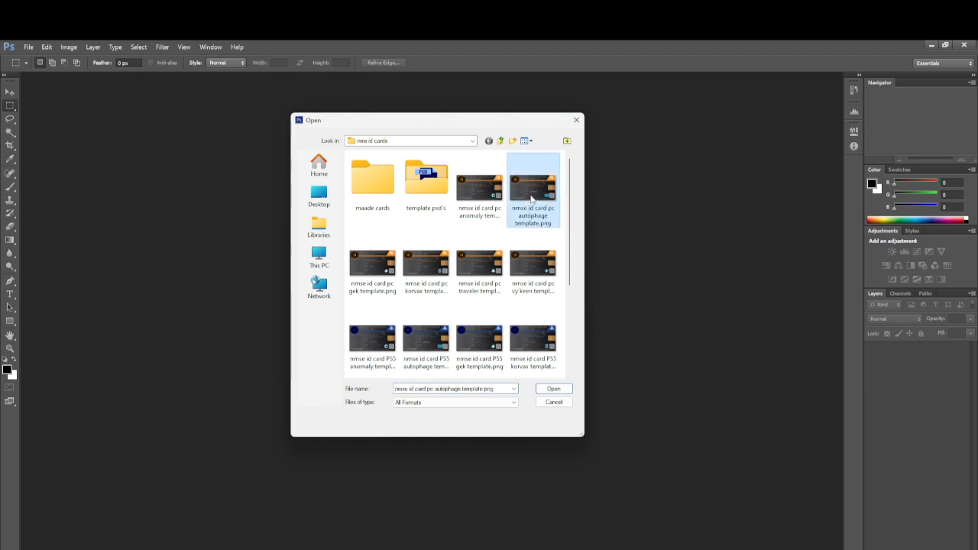
{"action": "left_click", "coordinate": [552, 390]}
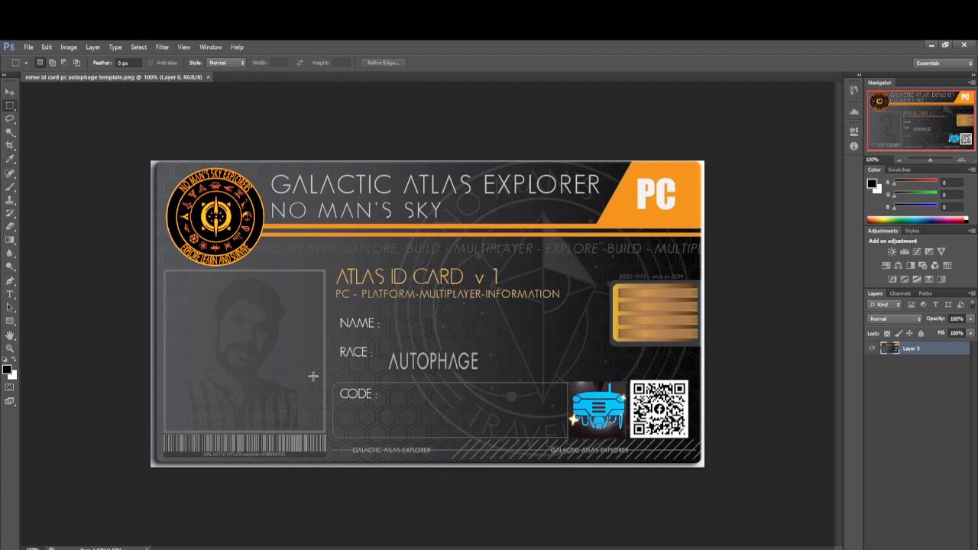
- Download the Facebook robot photo as a JPEG into the nms id cards folder
{"action": "mouse_move", "coordinate": [332, 549]}
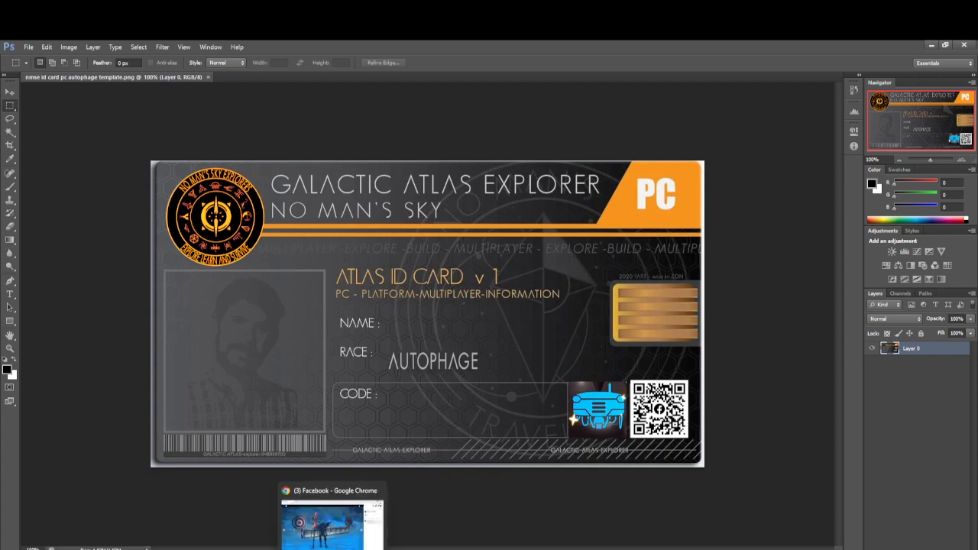
{"action": "left_click", "coordinate": [332, 525]}
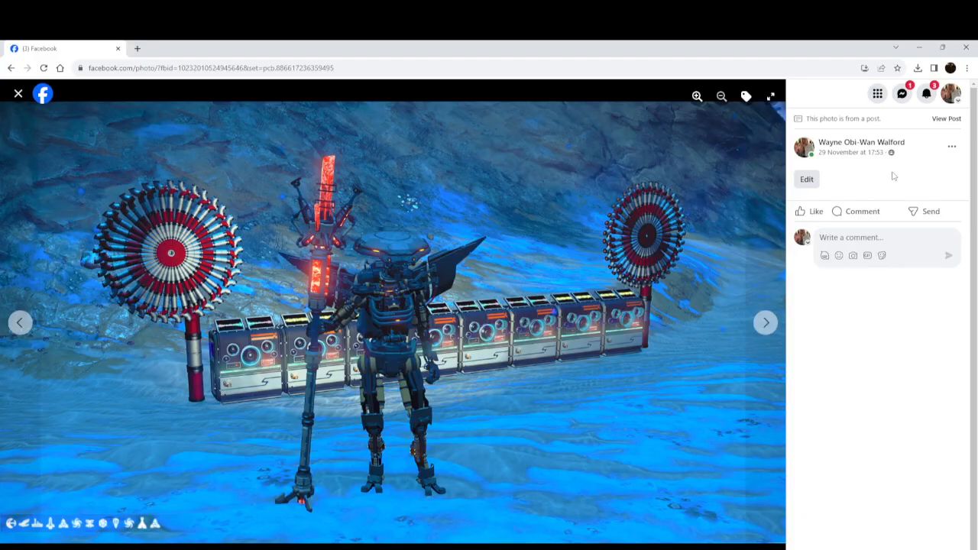
{"action": "right_click", "coordinate": [421, 219]}
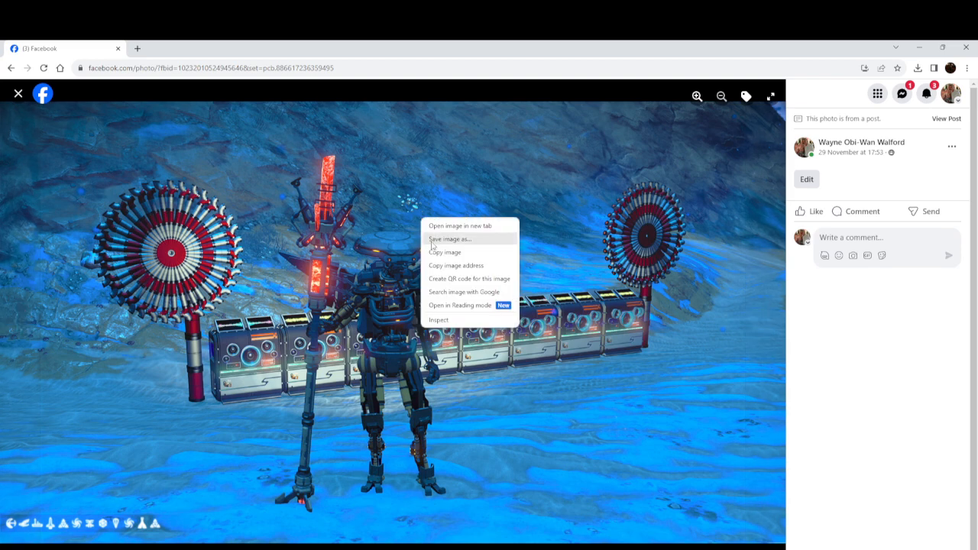
{"action": "left_click", "coordinate": [432, 239]}
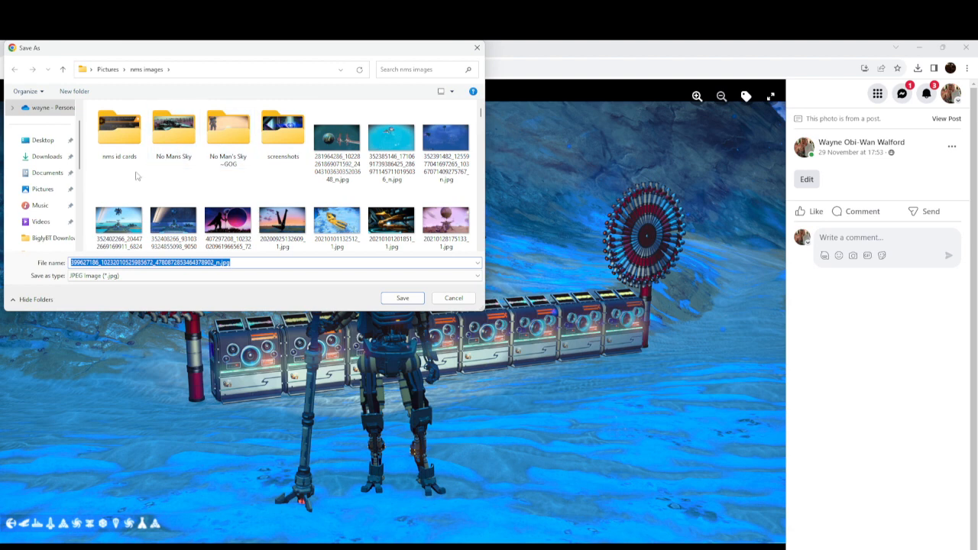
{"action": "double_click", "coordinate": [120, 149]}
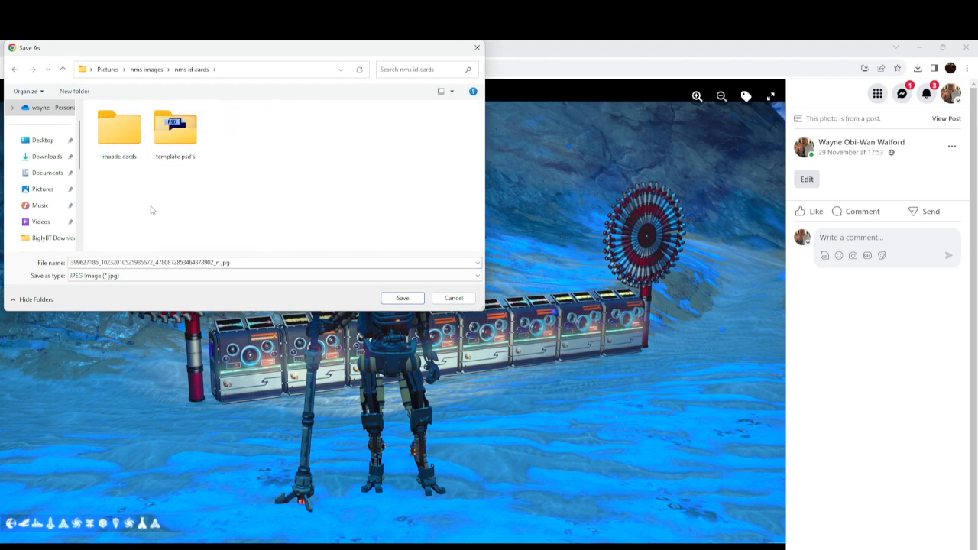
{"action": "left_click", "coordinate": [403, 298]}
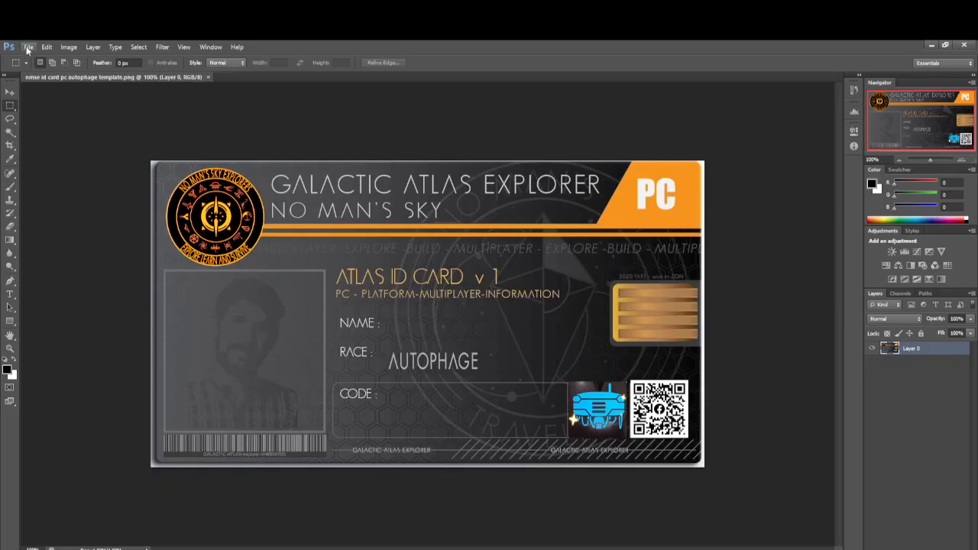
- Open the downloaded 399627186_… robot screenshot JPG as a second Photoshop document
{"action": "left_click", "coordinate": [28, 47]}
{"action": "left_click", "coordinate": [37, 69]}
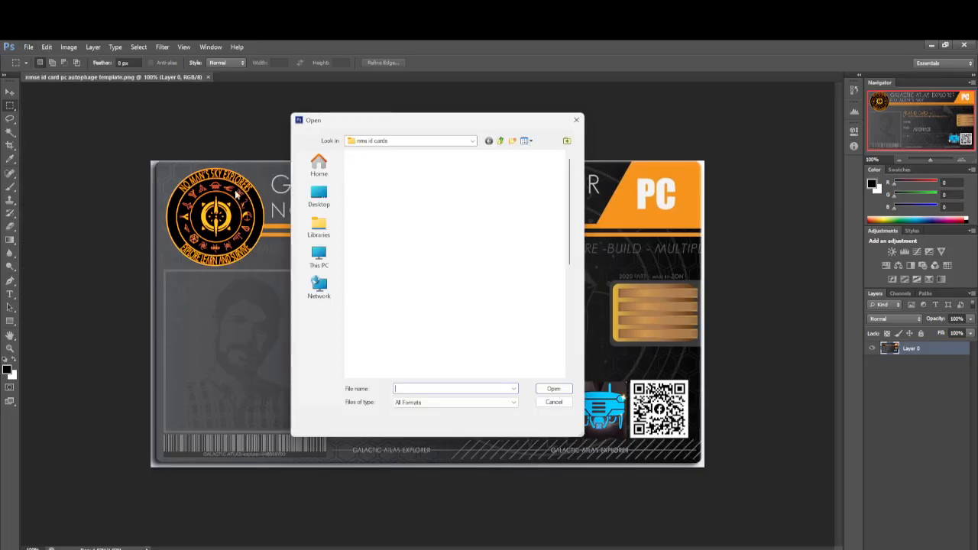
{"action": "left_click", "coordinate": [468, 201]}
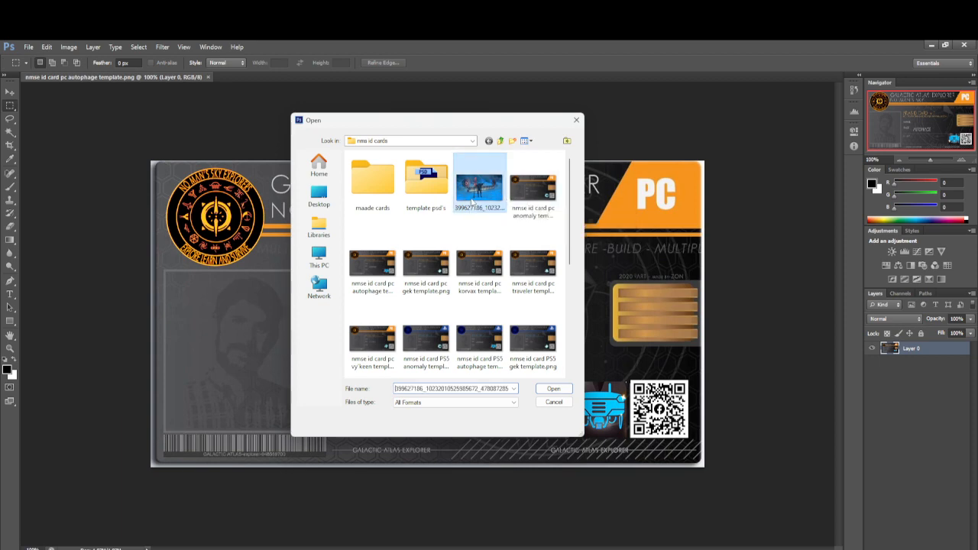
{"action": "left_click", "coordinate": [556, 390]}
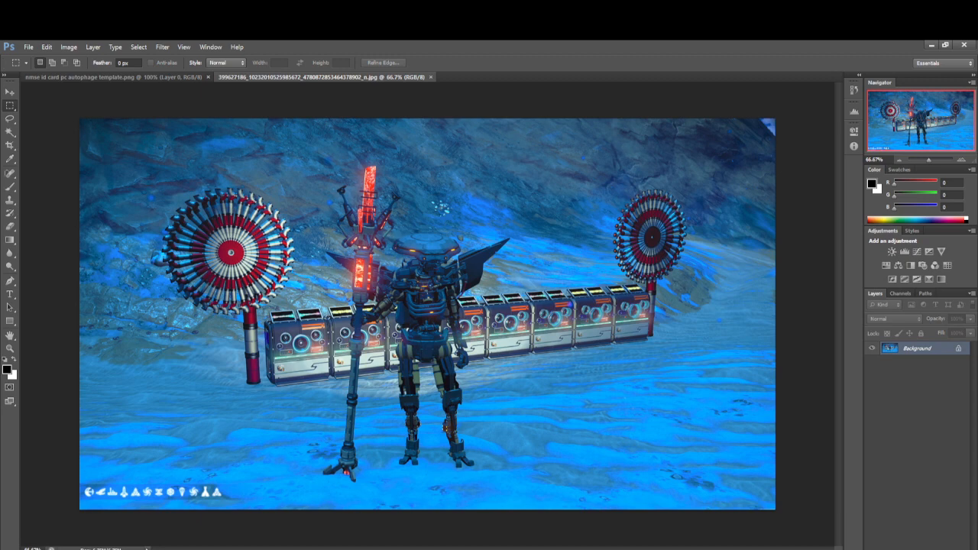
{"action": "left_click", "coordinate": [301, 525]}
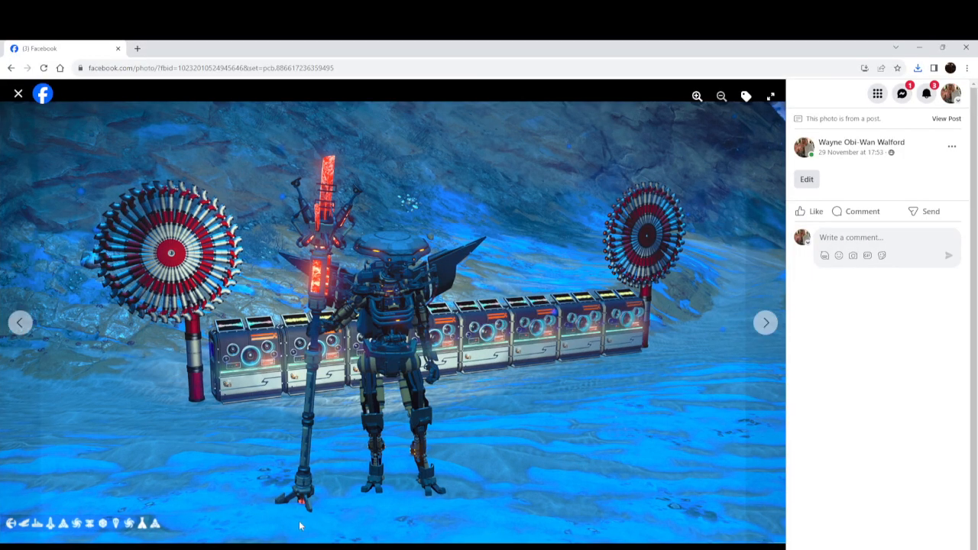
{"action": "right_click", "coordinate": [380, 248]}
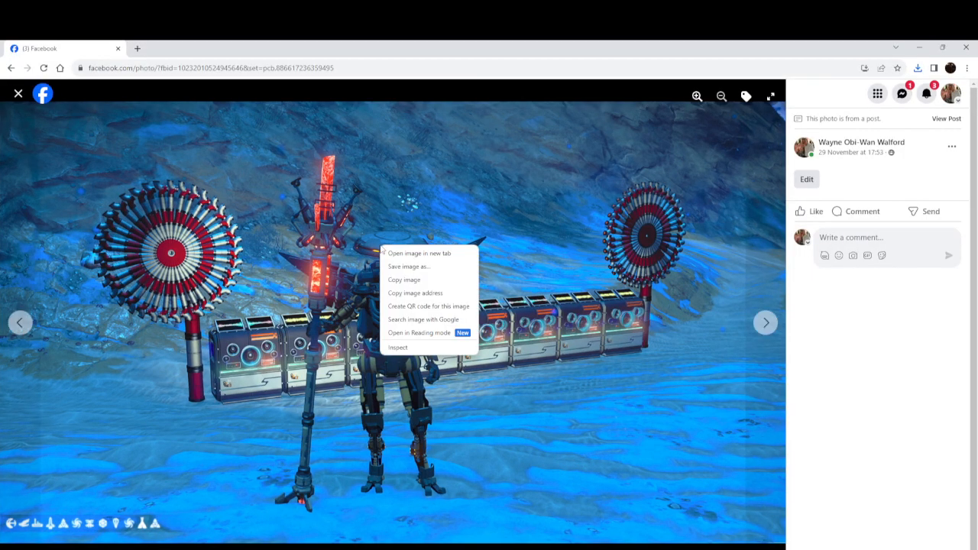
{"action": "left_click", "coordinate": [414, 280]}
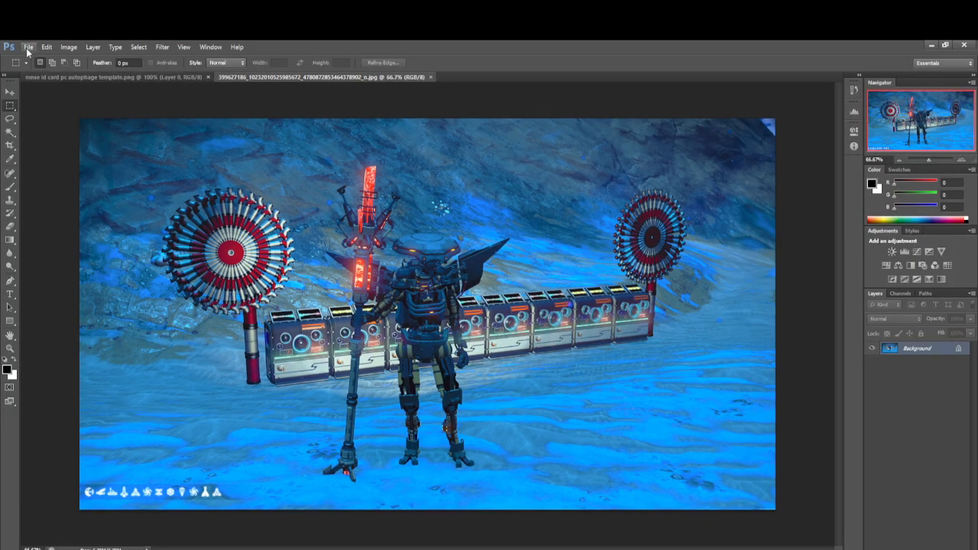
{"action": "left_click", "coordinate": [28, 47]}
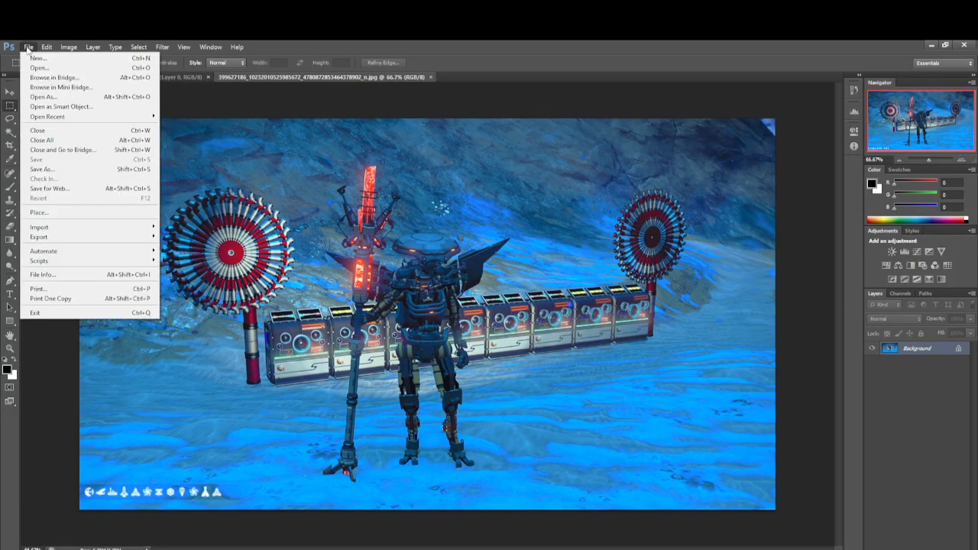
- Create a 2048 × 1152 transparent Clipboard-preset document and paste the robot screenshot as Layer 1
{"action": "left_click", "coordinate": [38, 58]}
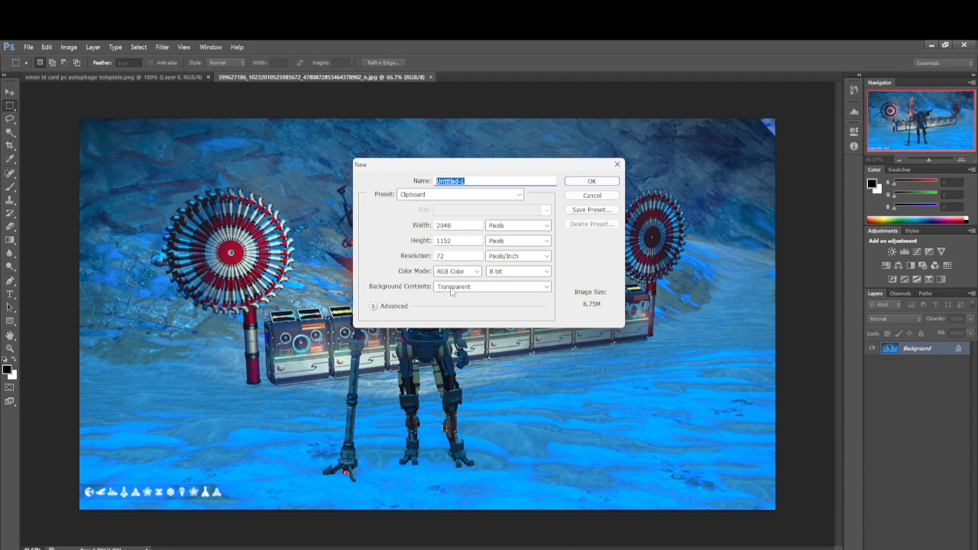
{"action": "left_click", "coordinate": [587, 184]}
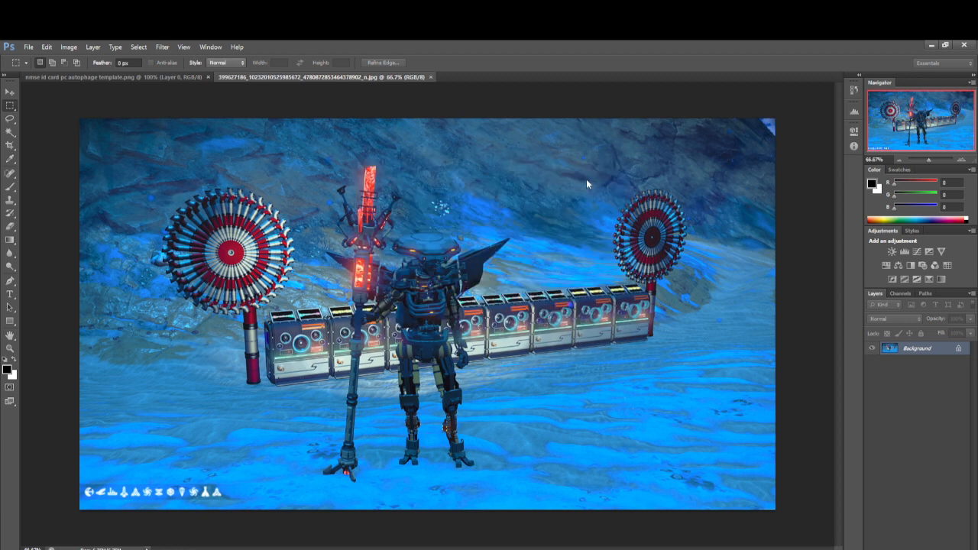
{"action": "left_click", "coordinate": [48, 48]}
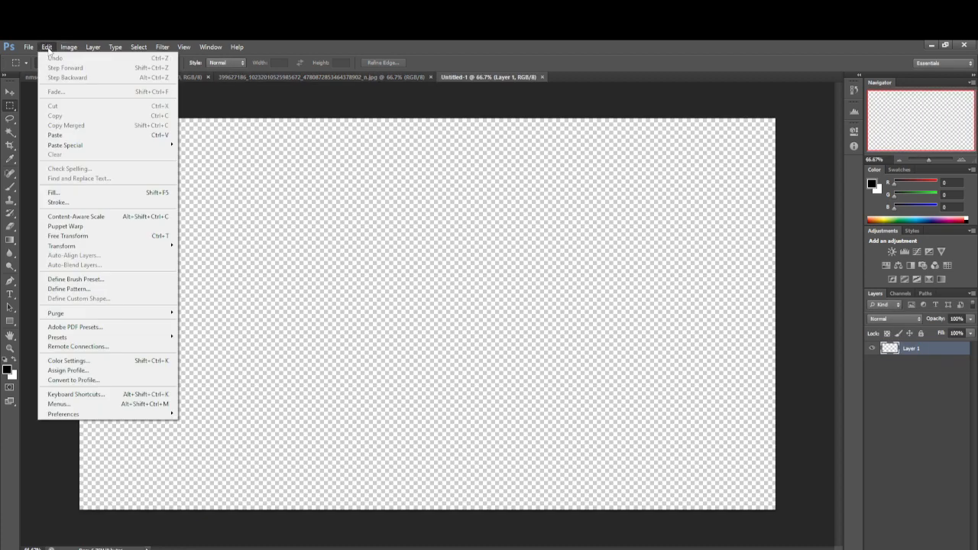
{"action": "left_click", "coordinate": [55, 135]}
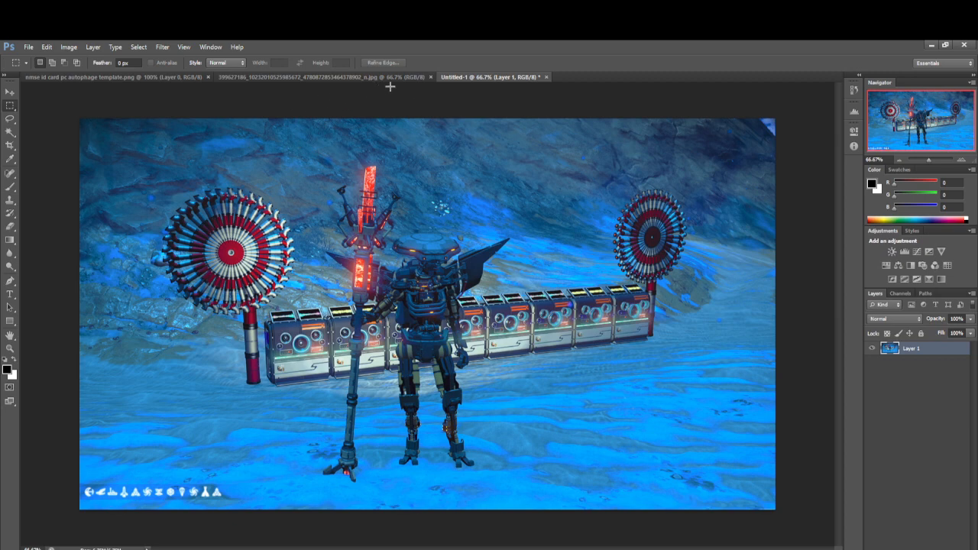
- Close the downloaded screenshot JPEG and bring the Untitled-1 screenshot document forward
{"action": "left_click", "coordinate": [321, 79]}
{"action": "left_click", "coordinate": [431, 77]}
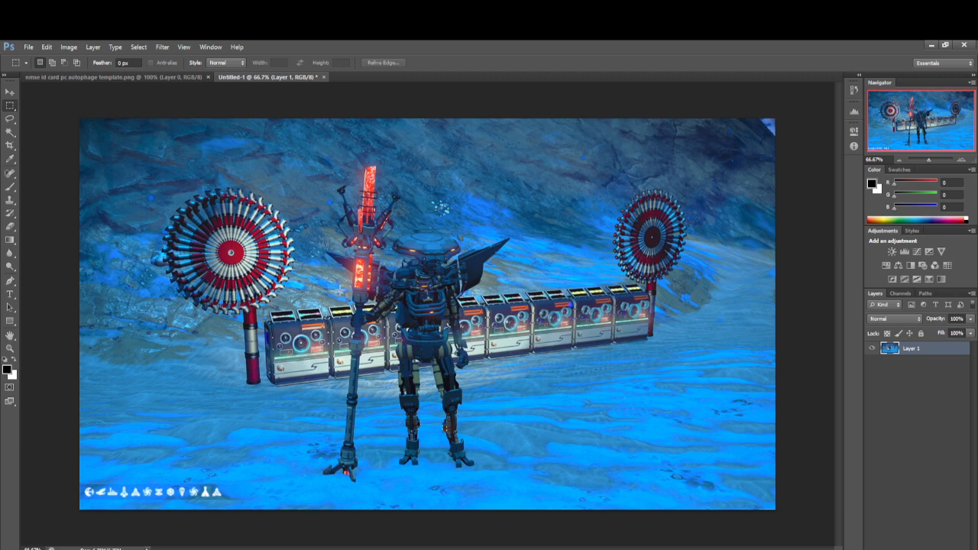
{"action": "left_click", "coordinate": [74, 78]}
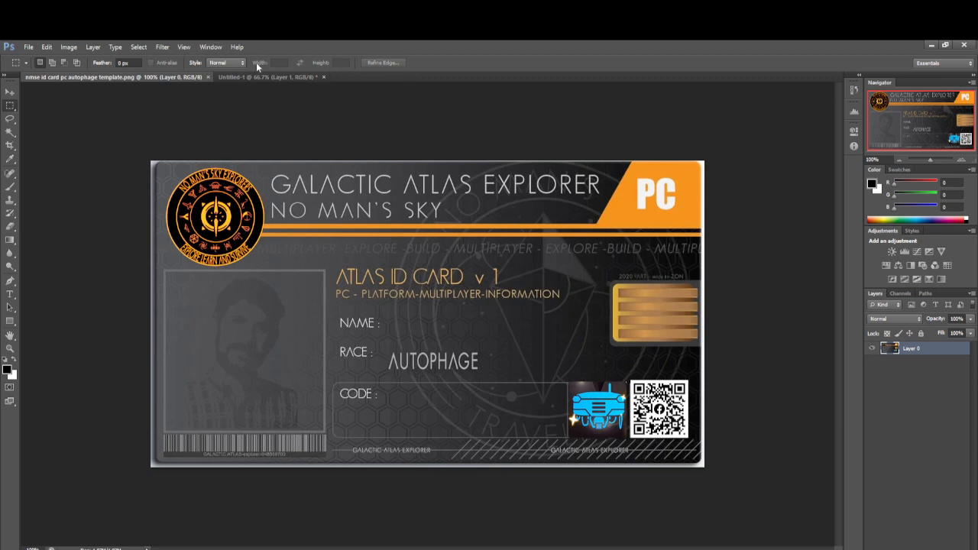
{"action": "left_click", "coordinate": [268, 78]}
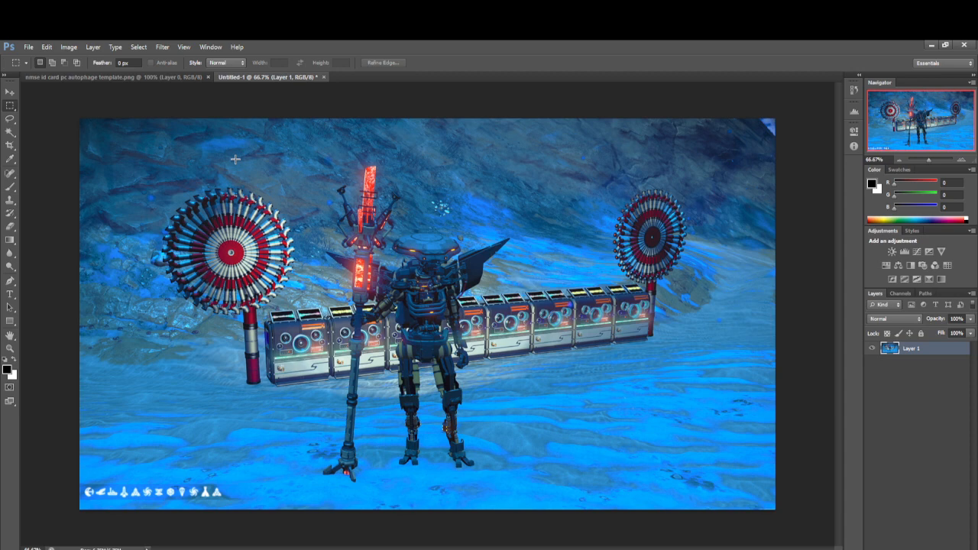
- Marquee a square around the robot's upper body and glowing mast, copy it, then deselect
{"action": "left_click_drag", "start_coordinate": [235, 159], "coordinate": [387, 277]}
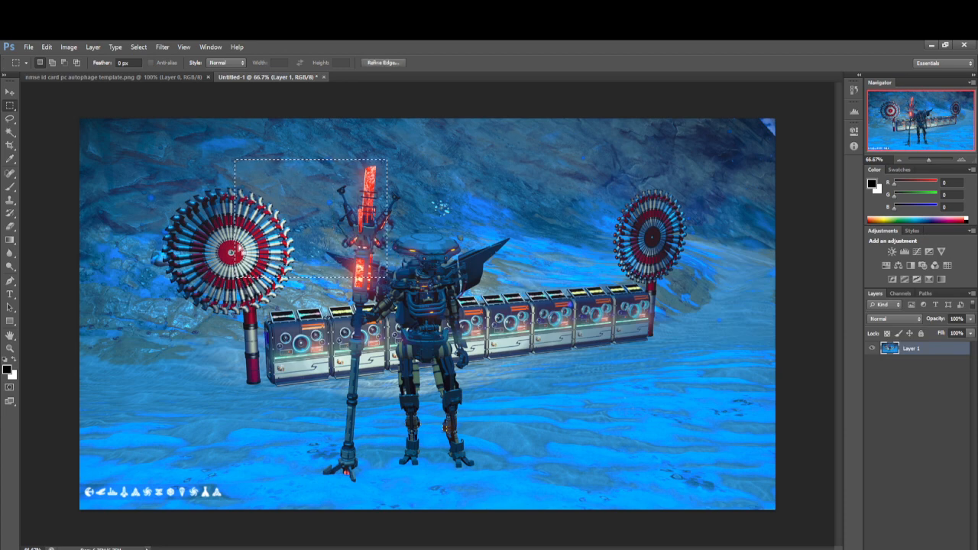
{"action": "left_click", "coordinate": [324, 221]}
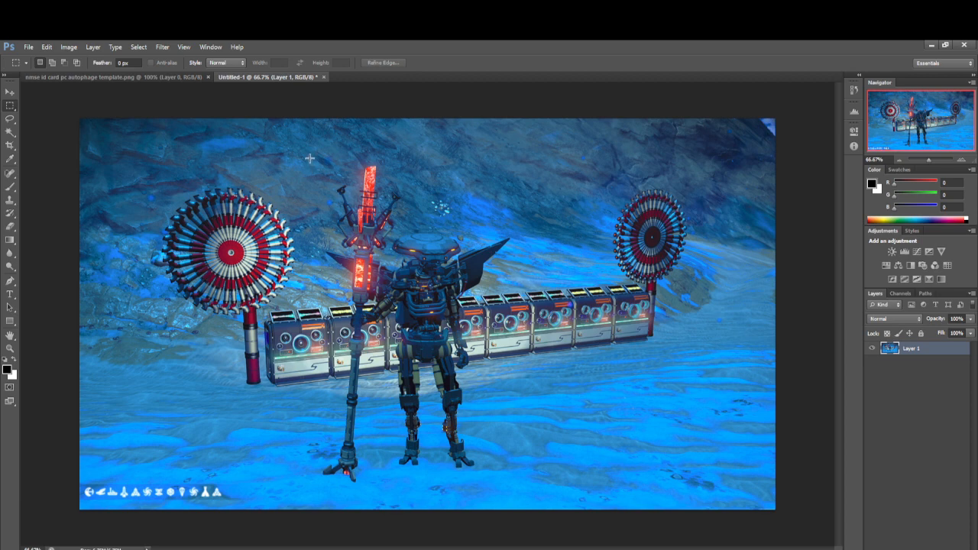
{"action": "left_click_drag", "start_coordinate": [309, 159], "coordinate": [362, 185]}
{"action": "left_click", "coordinate": [335, 181]}
{"action": "left_click_drag", "start_coordinate": [330, 170], "coordinate": [589, 353]}
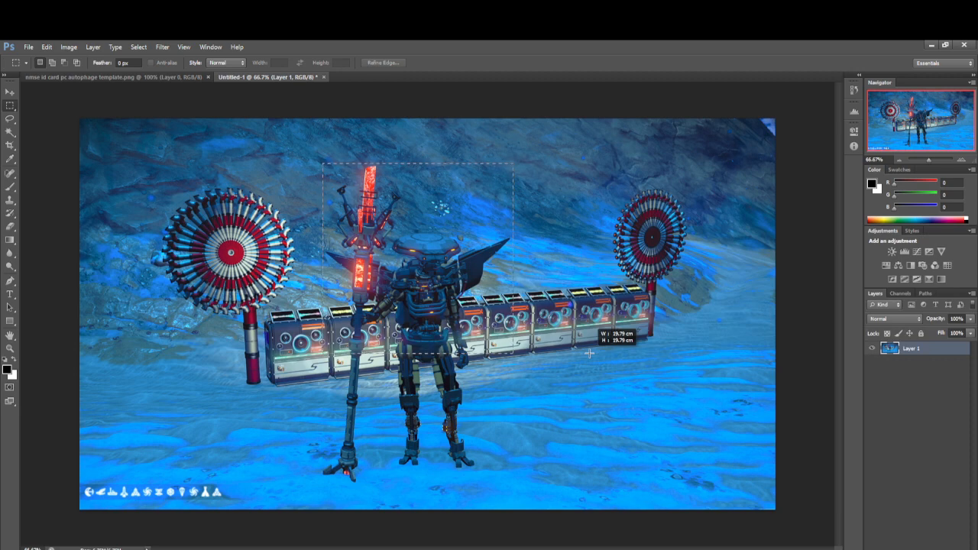
{"action": "left_click_drag", "start_coordinate": [589, 353], "coordinate": [589, 353]}
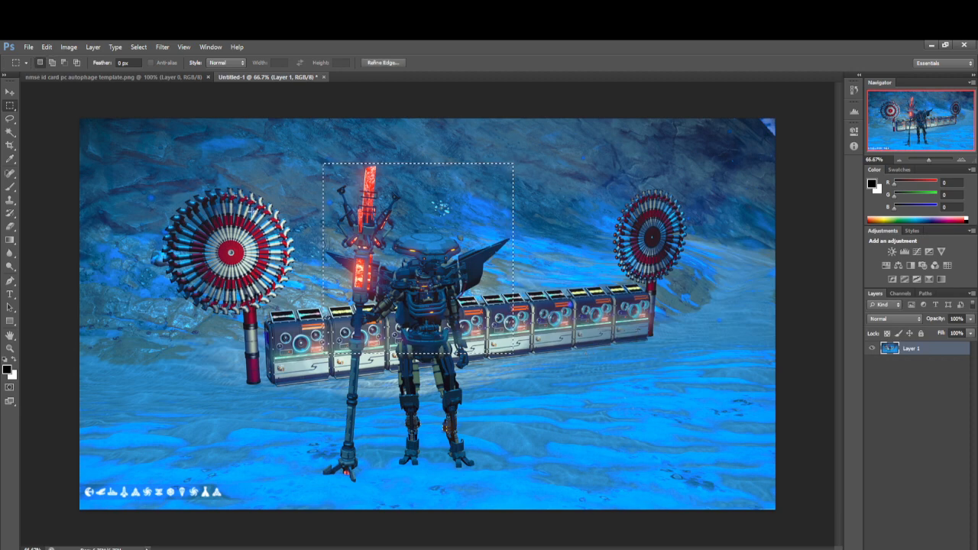
{"action": "left_click", "coordinate": [46, 46]}
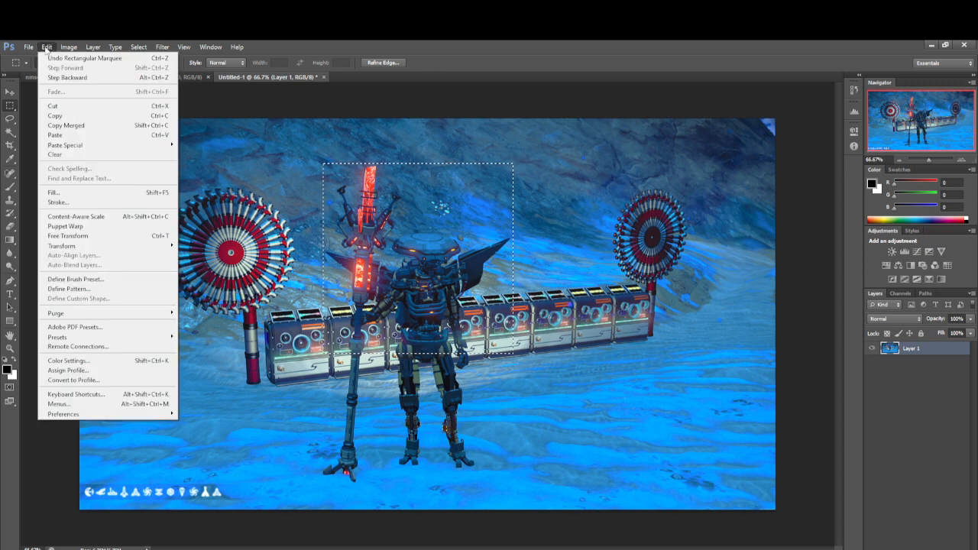
{"action": "left_click", "coordinate": [55, 116]}
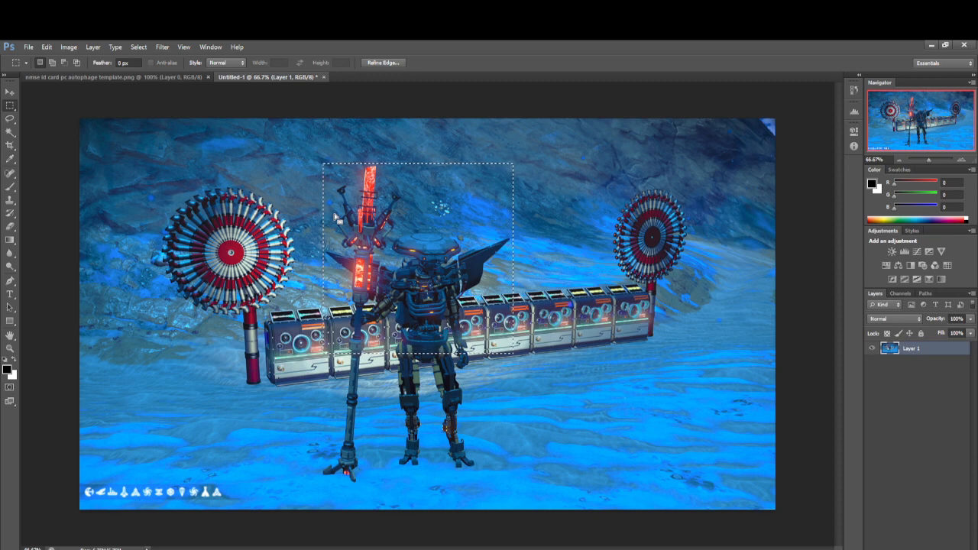
{"action": "key", "text": "ctrl+d"}
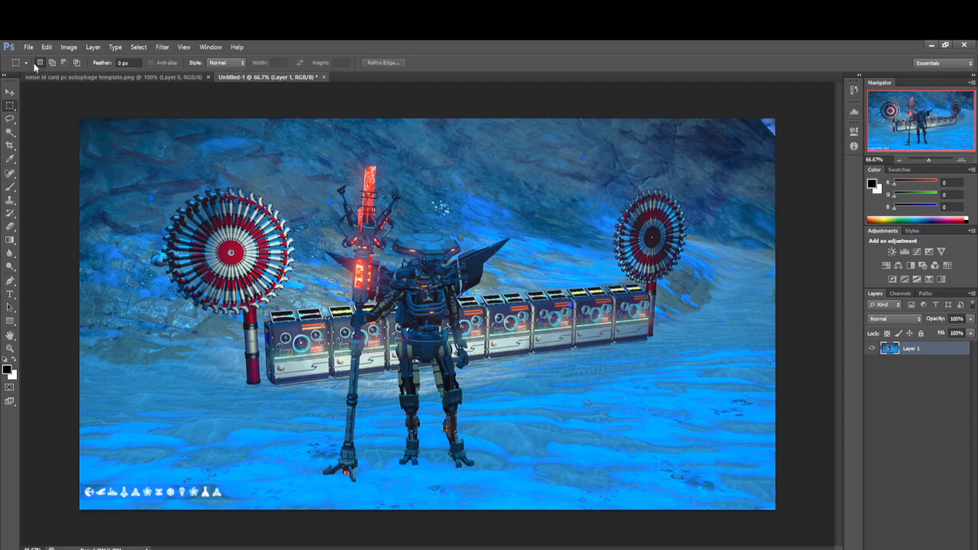
- Close Untitled-1 without saving and paste the robot crop onto the autophage ID card
{"action": "left_click", "coordinate": [323, 77]}
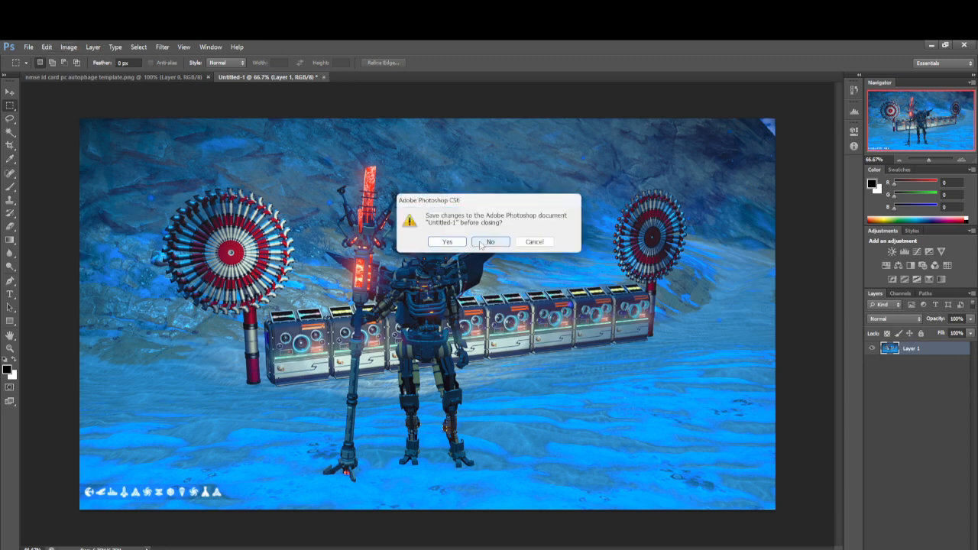
{"action": "left_click", "coordinate": [481, 242]}
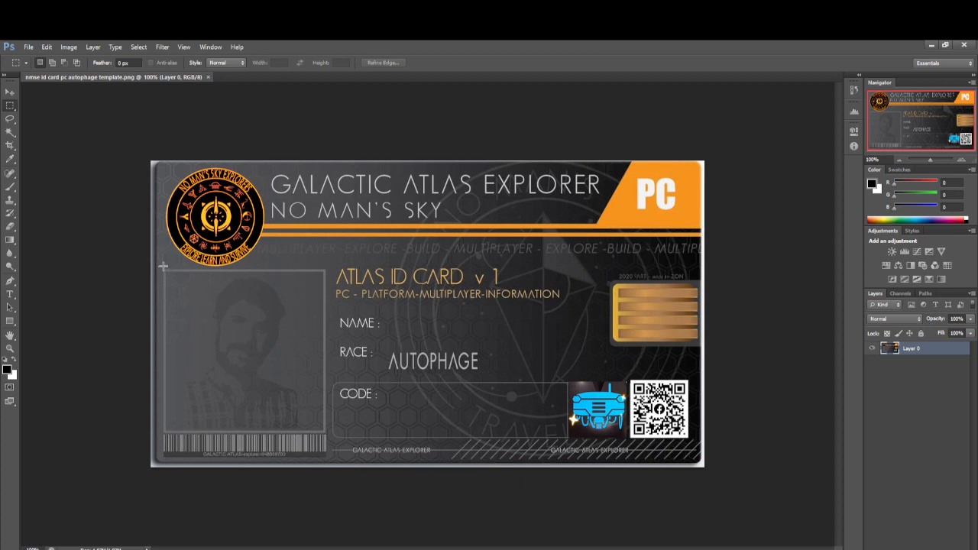
{"action": "left_click", "coordinate": [47, 47]}
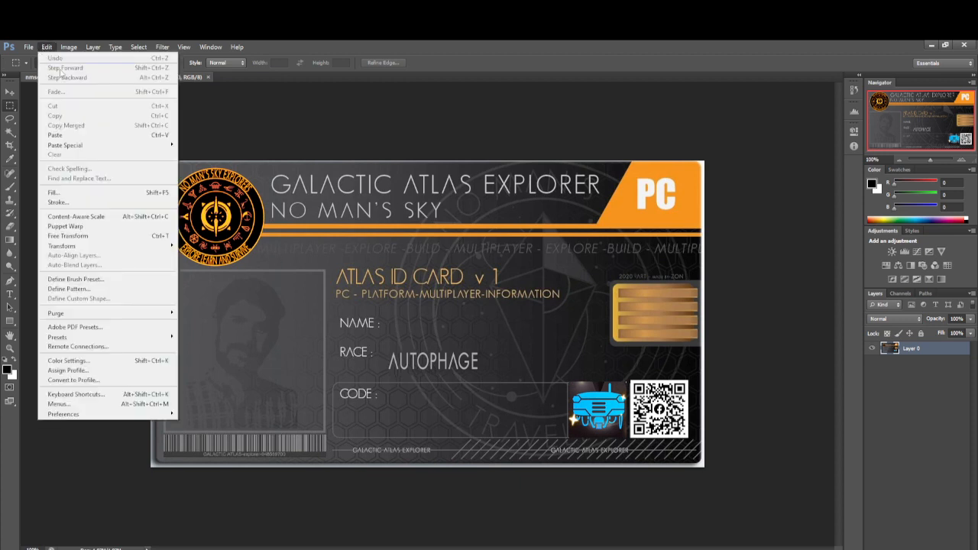
{"action": "left_click", "coordinate": [55, 135]}
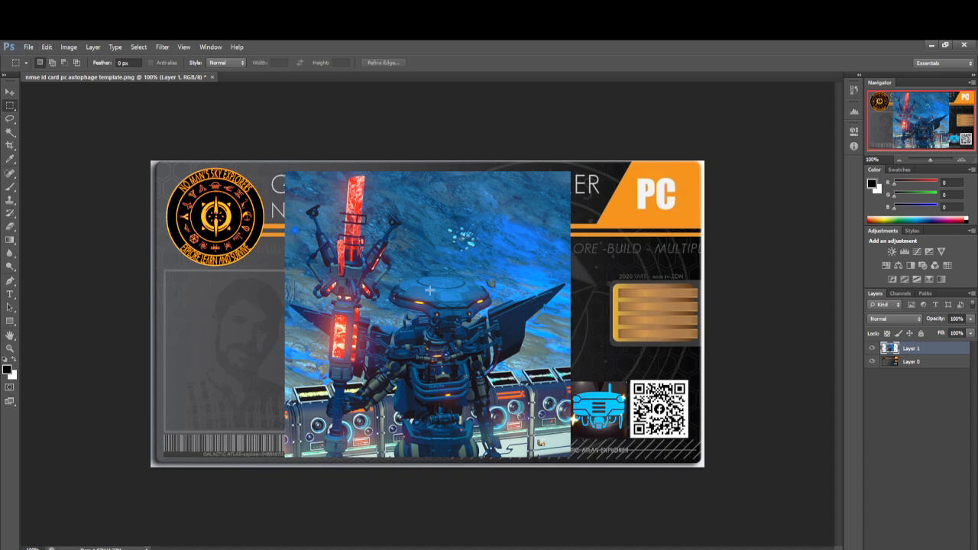
- Scale the pasted robot crop to 50.80% and fit it into the card's left photo frame
{"action": "left_click", "coordinate": [49, 46]}
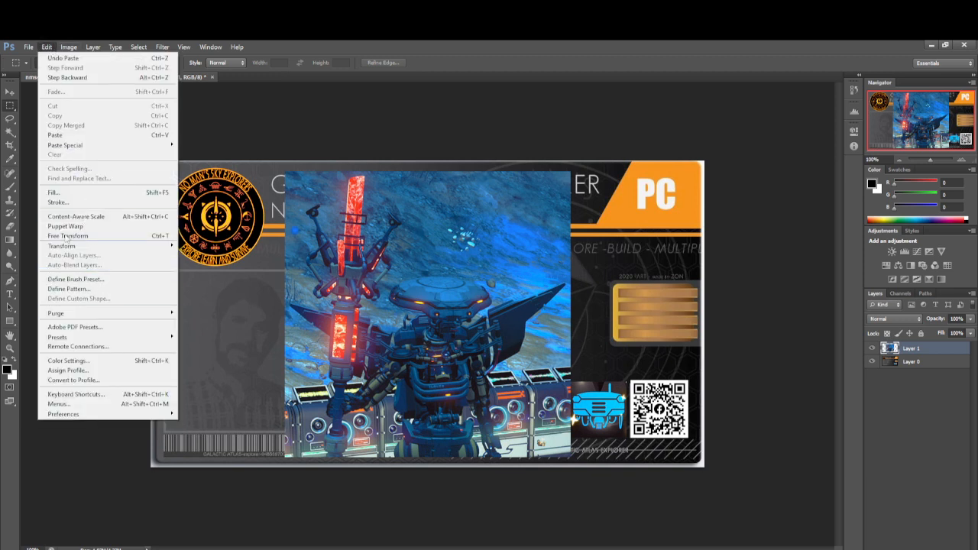
{"action": "mouse_move", "coordinate": [65, 247]}
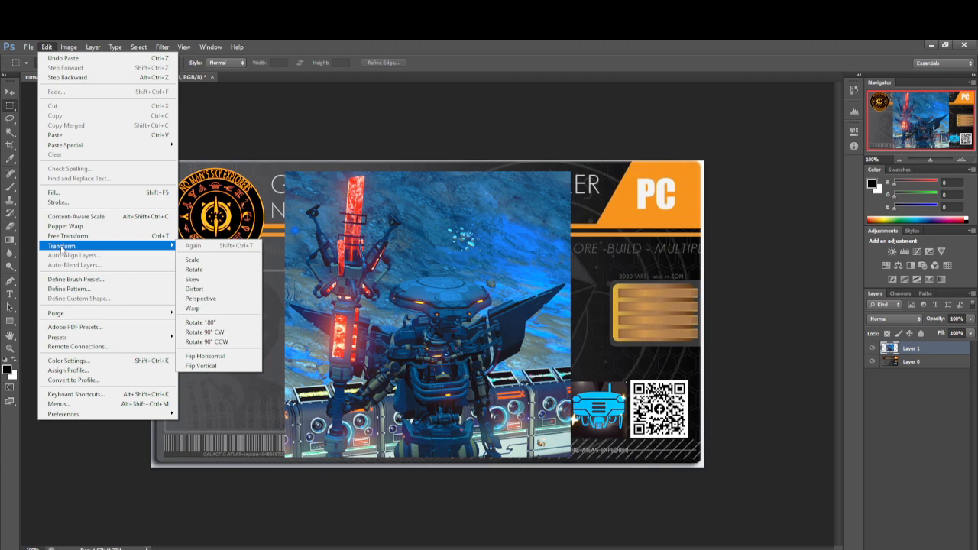
{"action": "left_click", "coordinate": [192, 259]}
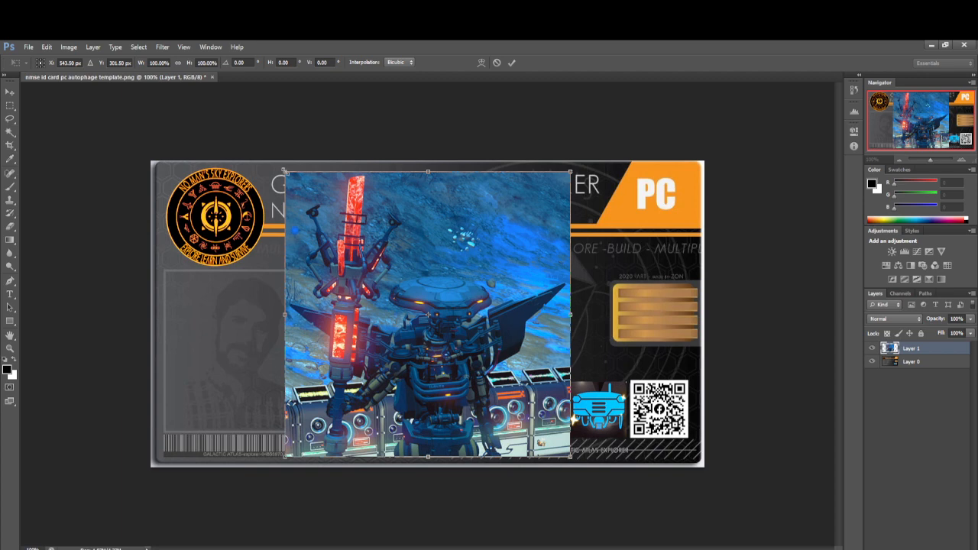
{"action": "left_click_drag", "start_coordinate": [283, 172], "coordinate": [416, 321]}
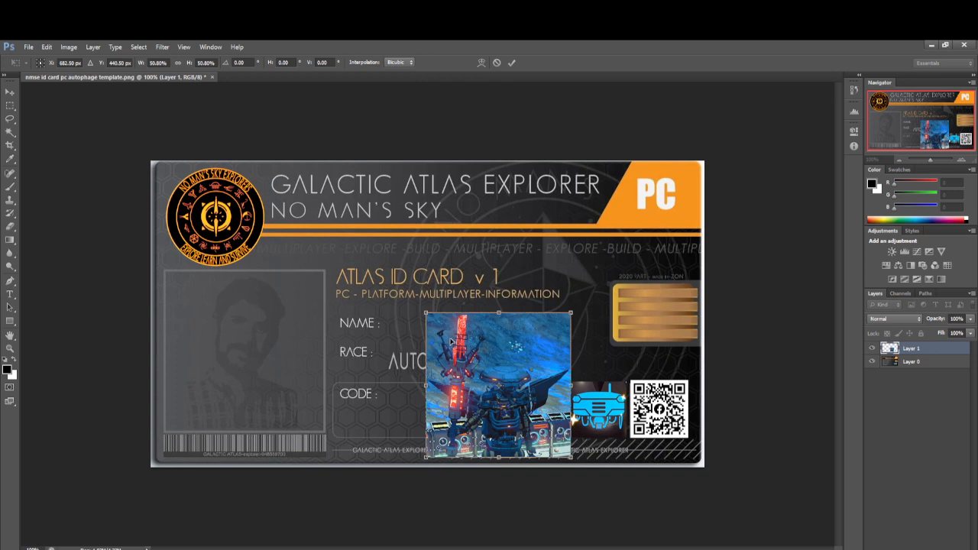
{"action": "left_click_drag", "start_coordinate": [450, 341], "coordinate": [191, 301]}
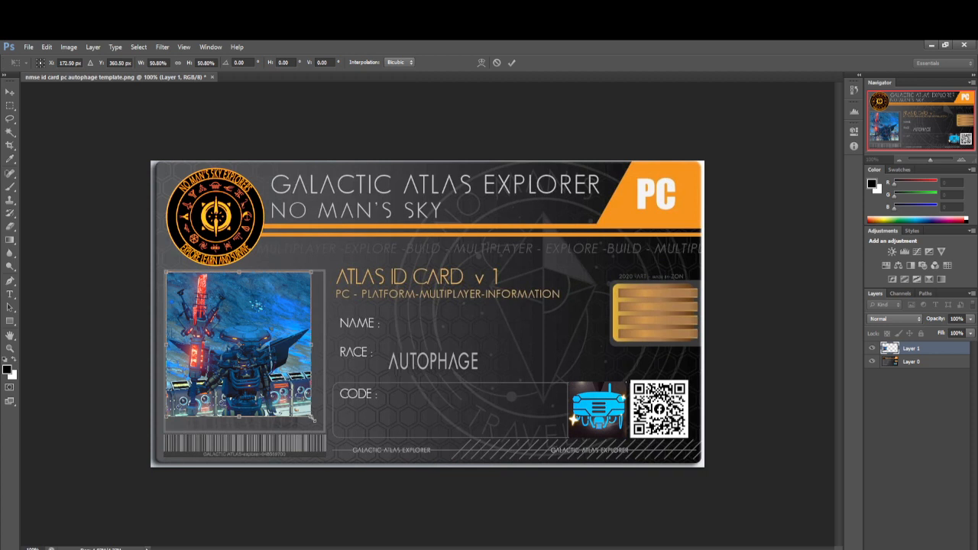
{"action": "left_click_drag", "start_coordinate": [313, 419], "coordinate": [325, 433]}
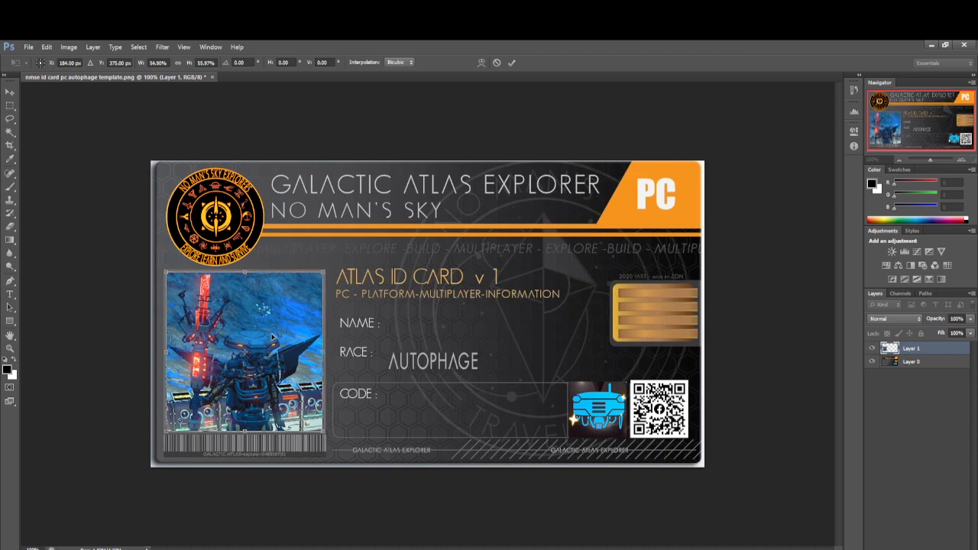
- Commit the robot photo's new size and position, then switch to the nms id cards folder
{"action": "key", "text": "Return"}
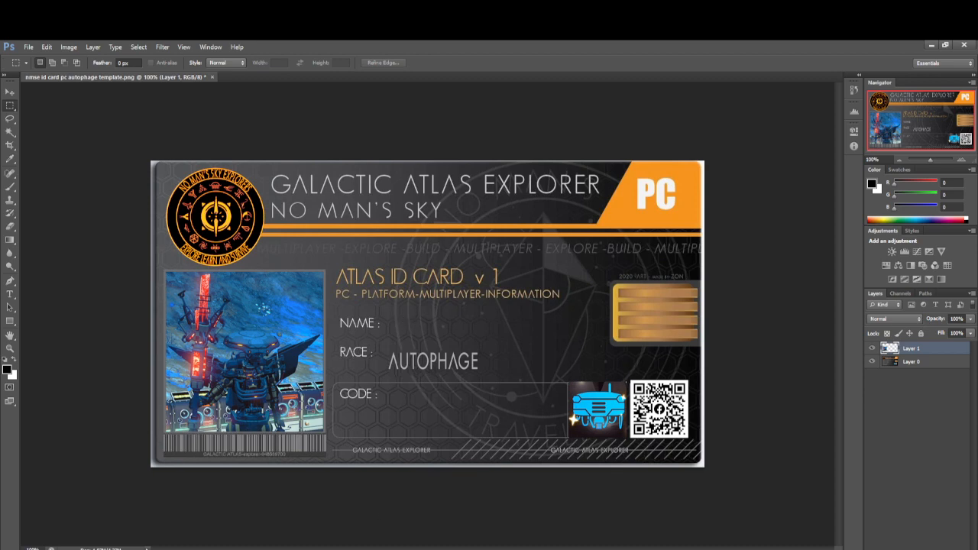
{"action": "key", "text": "alt+Tab"}
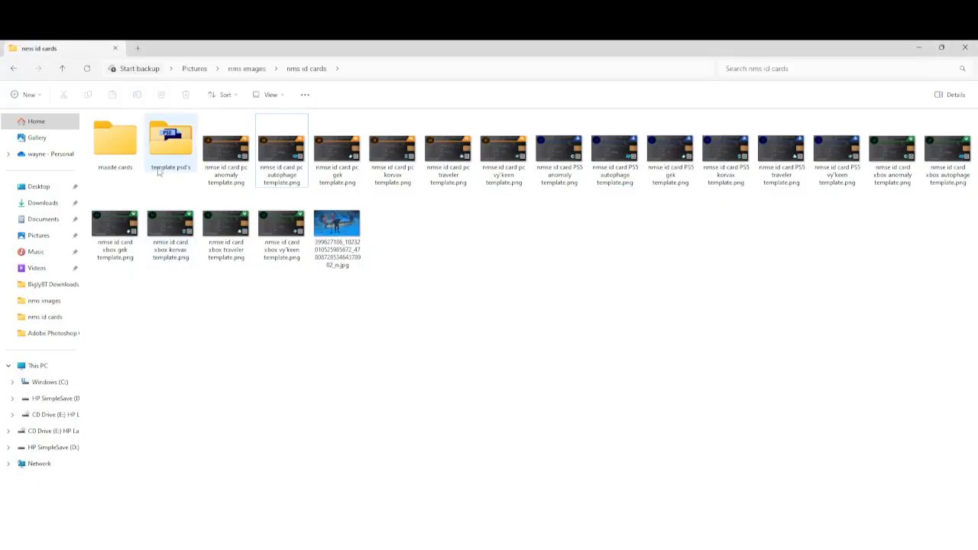
- Locate the NMSFuturaProBook_Kerned.ttf font in Downloads, then go back to the ID card in Photoshop
{"action": "left_click", "coordinate": [54, 203]}
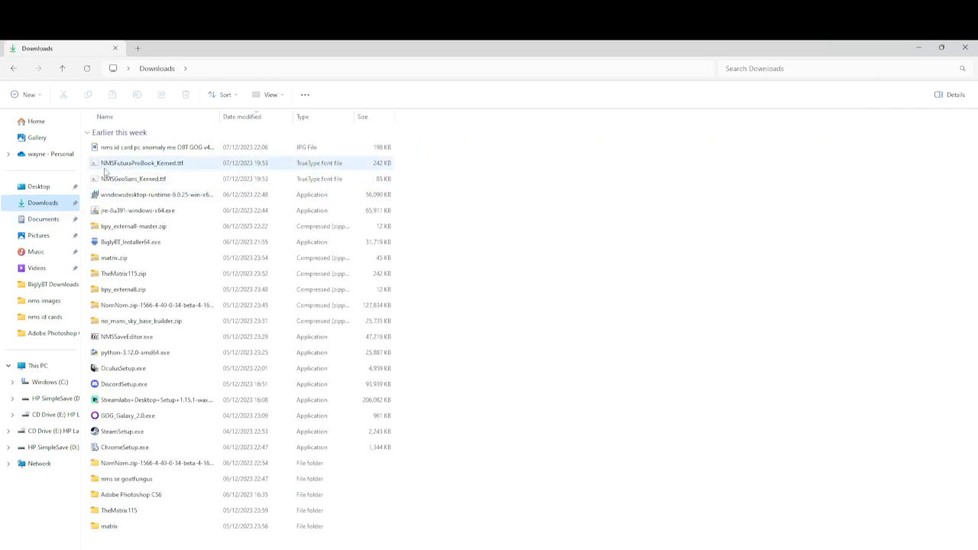
{"action": "left_click", "coordinate": [141, 167]}
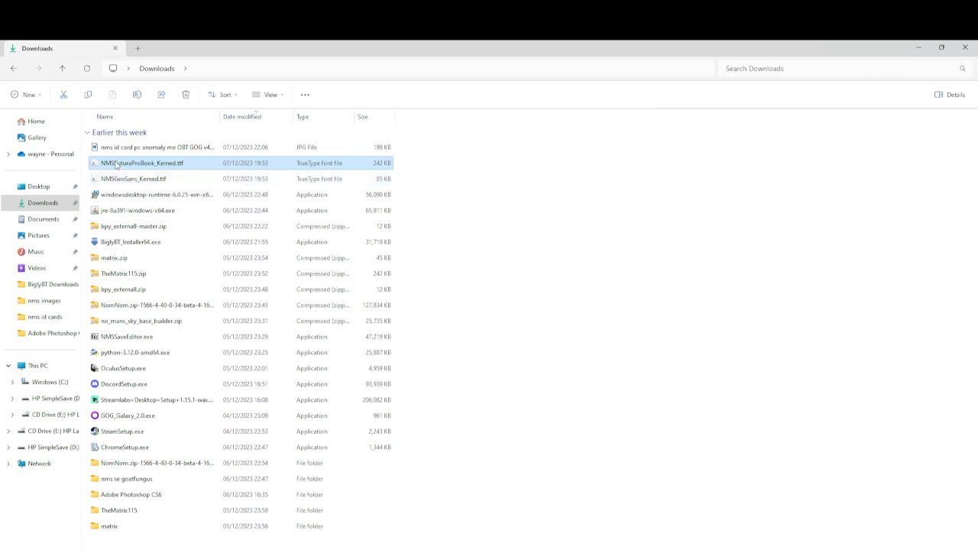
{"action": "right_click", "coordinate": [115, 164]}
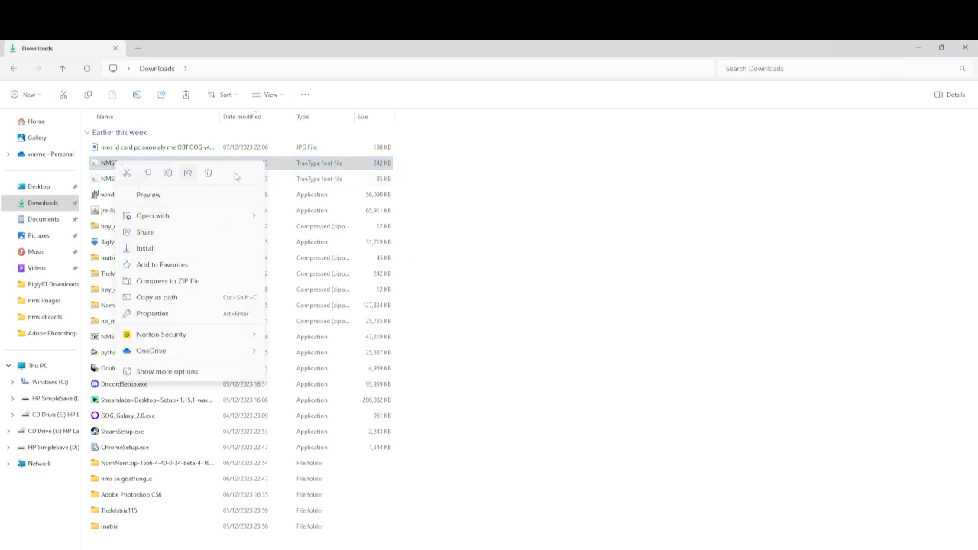
{"action": "left_click", "coordinate": [330, 45]}
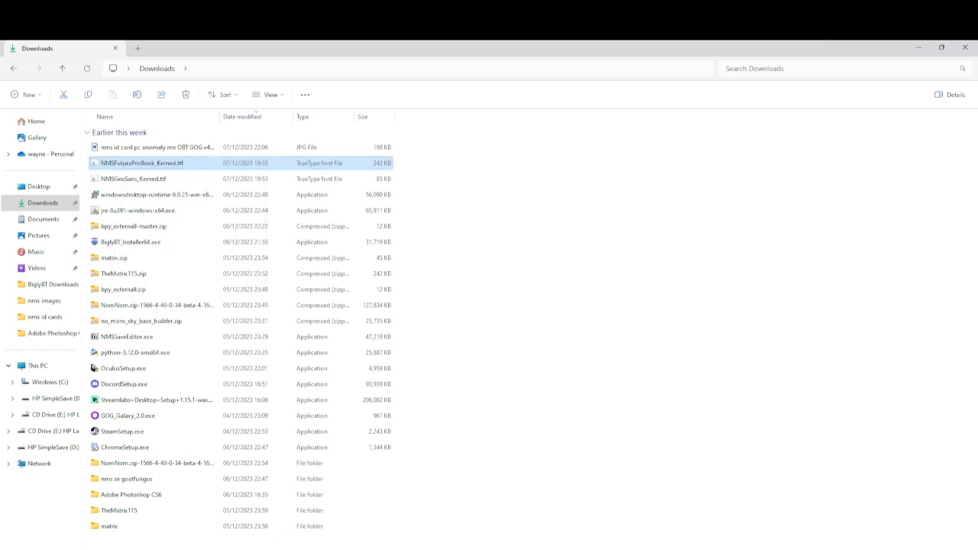
{"action": "mouse_move", "coordinate": [444, 548]}
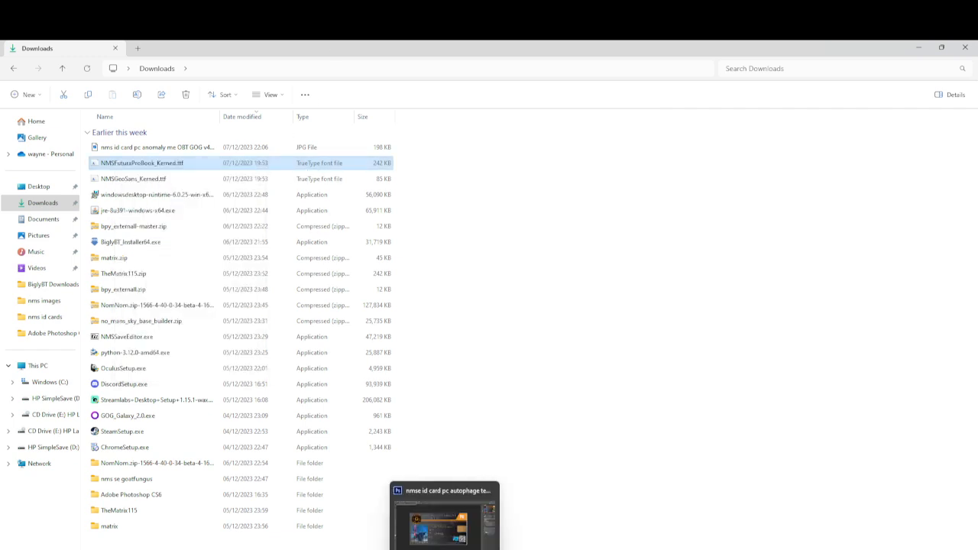
{"action": "left_click", "coordinate": [444, 520]}
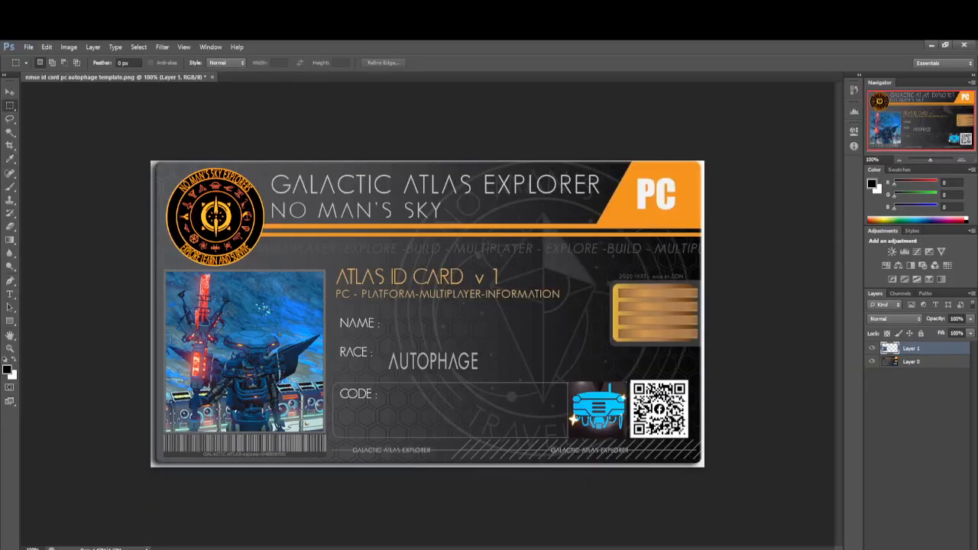
- Start a new NMS GeoSans 24 pt text layer just after the card's 'NAME :' label
{"action": "left_click", "coordinate": [10, 296]}
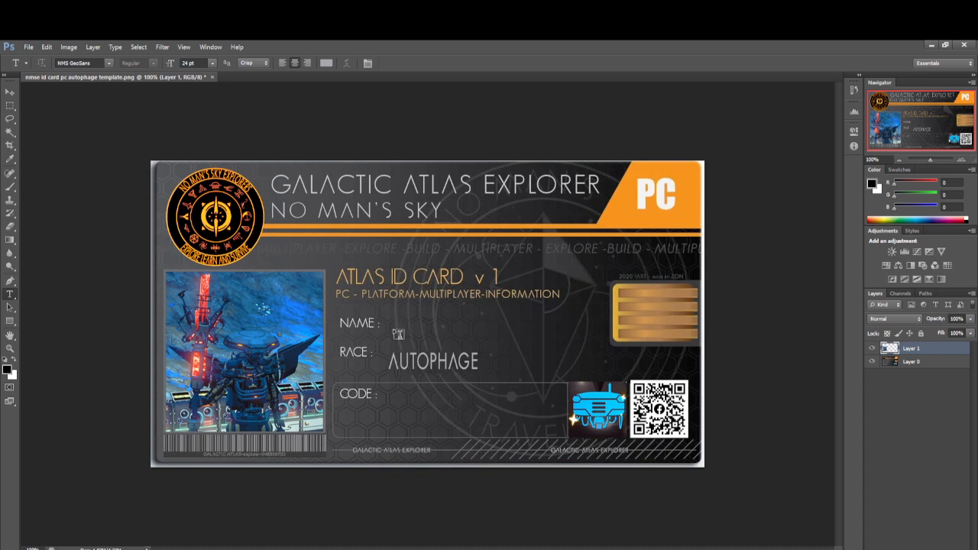
{"action": "left_click", "coordinate": [393, 327]}
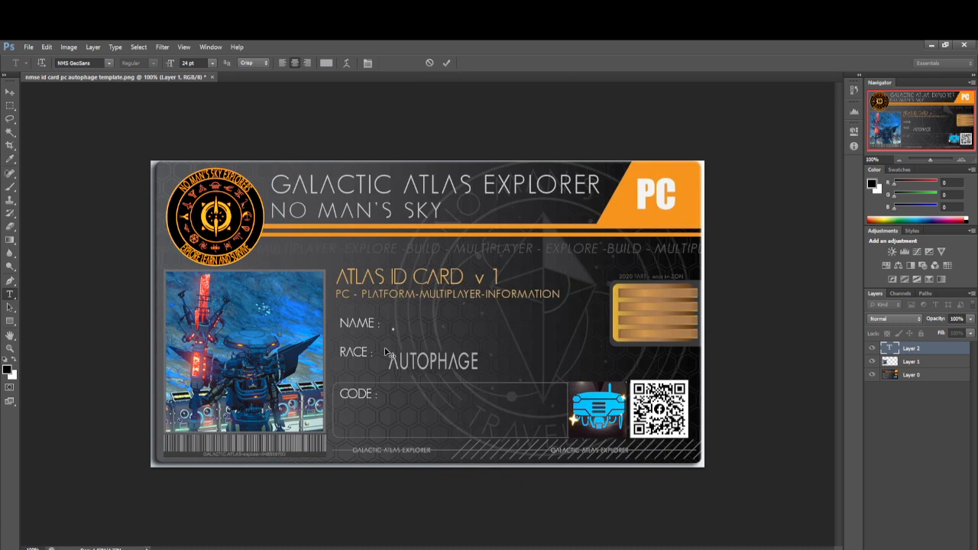
- Type the explorer's name, position it beside 'NAME :', and commit the text
{"action": "type", "text": "Q"}
{"action": "type", "text": "BI"}
{"action": "type", "text": "-"}
{"action": "type", "text": "WA"}
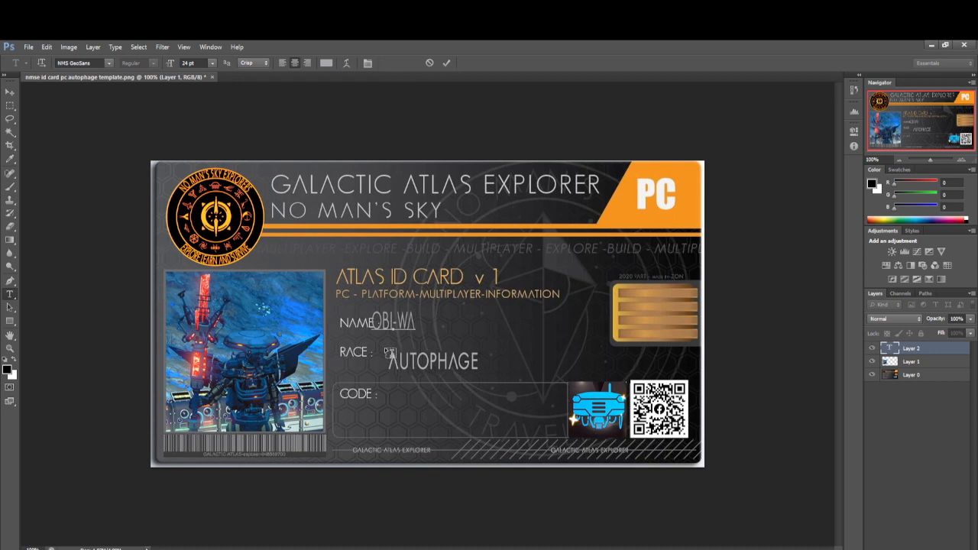
{"action": "type", "text": "N"}
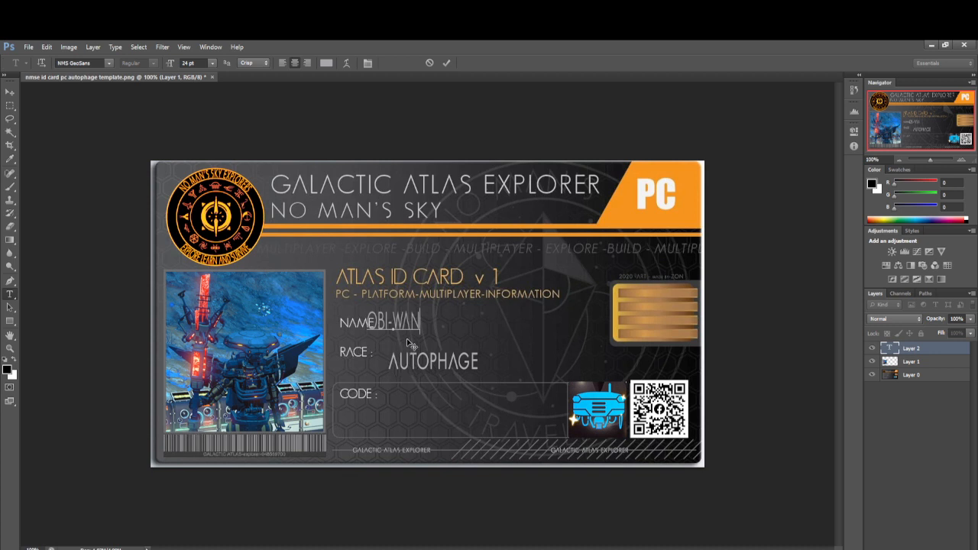
{"action": "left_click_drag", "start_coordinate": [407, 339], "coordinate": [421, 347]}
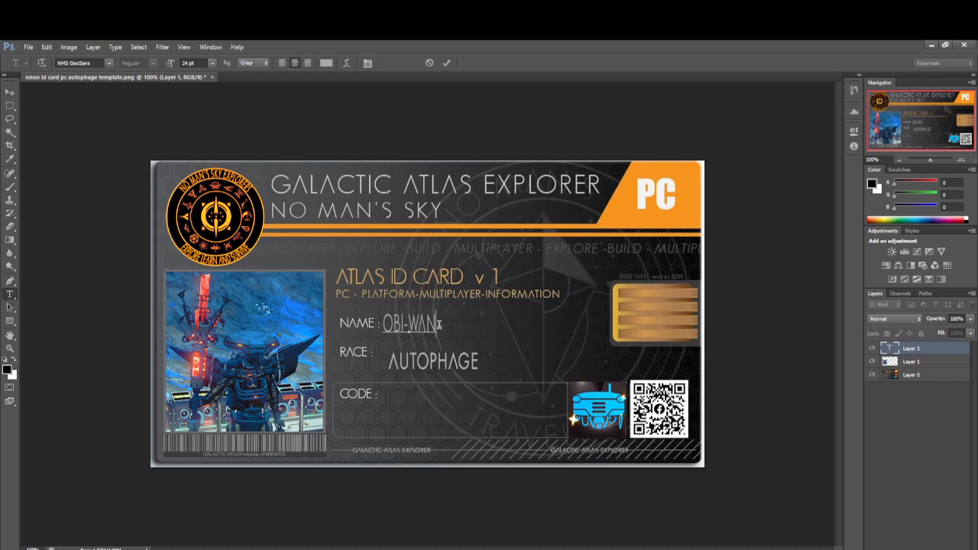
{"action": "left_click_drag", "start_coordinate": [415, 343], "coordinate": [418, 344]}
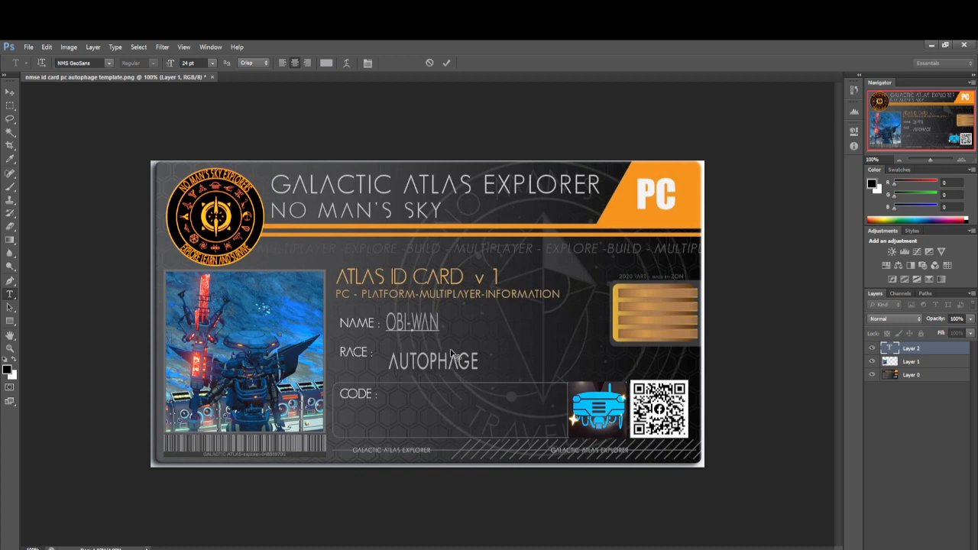
{"action": "left_click", "coordinate": [446, 64]}
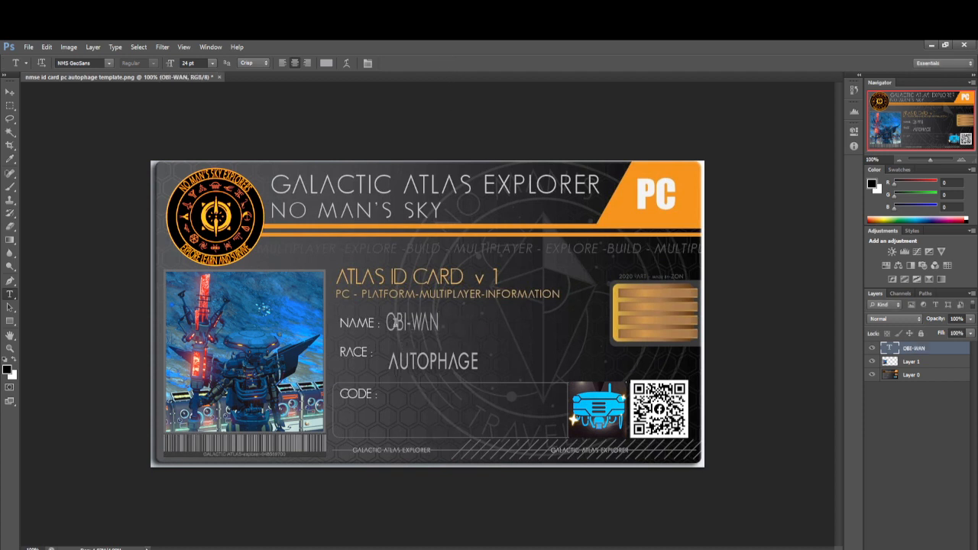
- Scale the name text slightly wider and shorter with Edit > Transform > Scale
{"action": "left_click", "coordinate": [46, 47]}
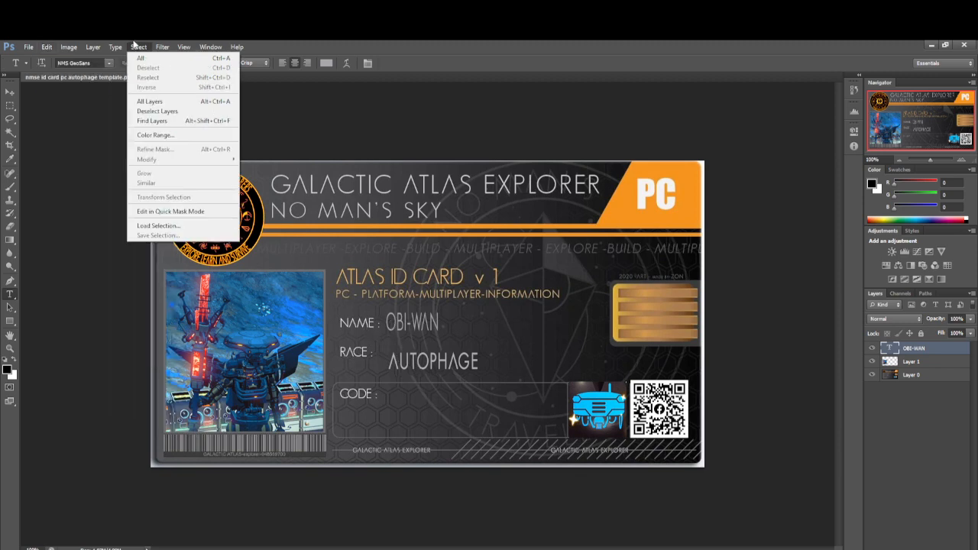
{"action": "mouse_move", "coordinate": [64, 48]}
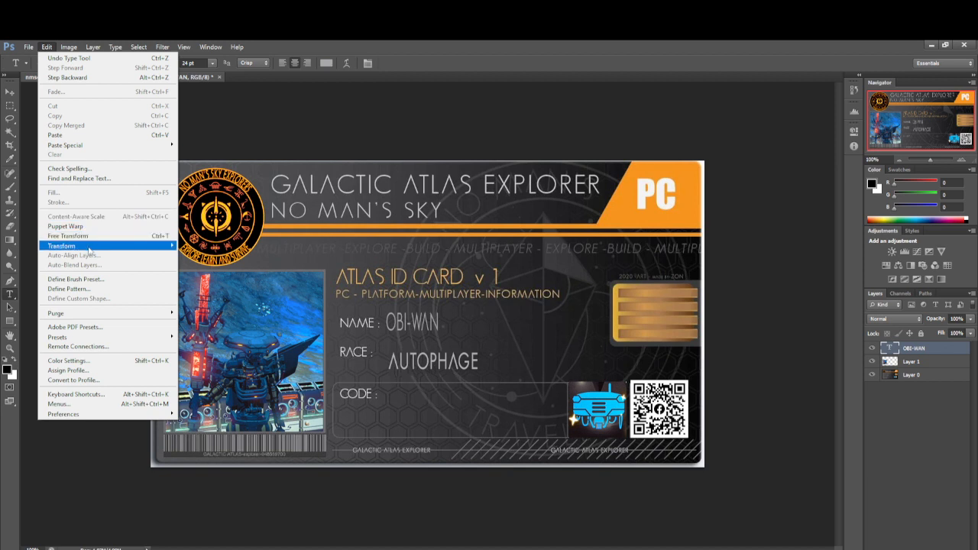
{"action": "mouse_move", "coordinate": [89, 248]}
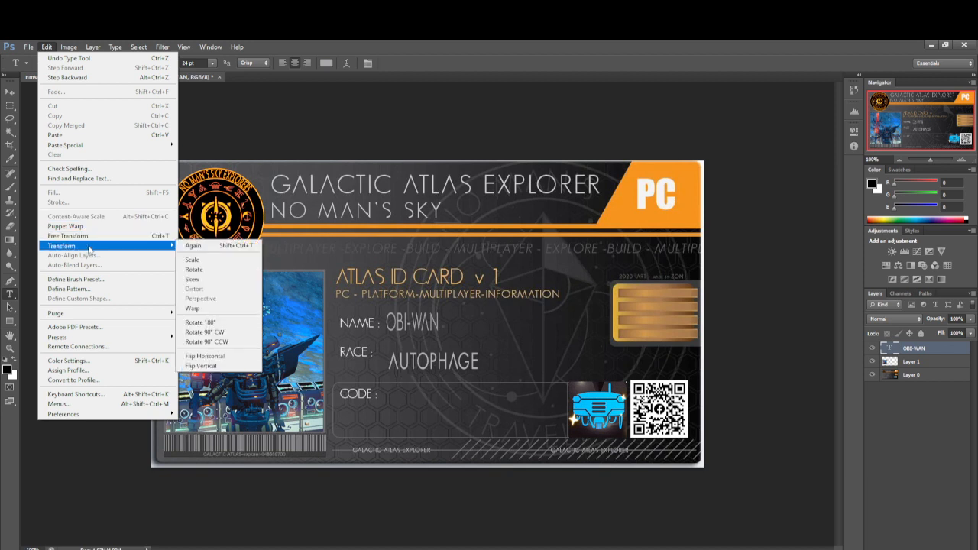
{"action": "left_click", "coordinate": [209, 263]}
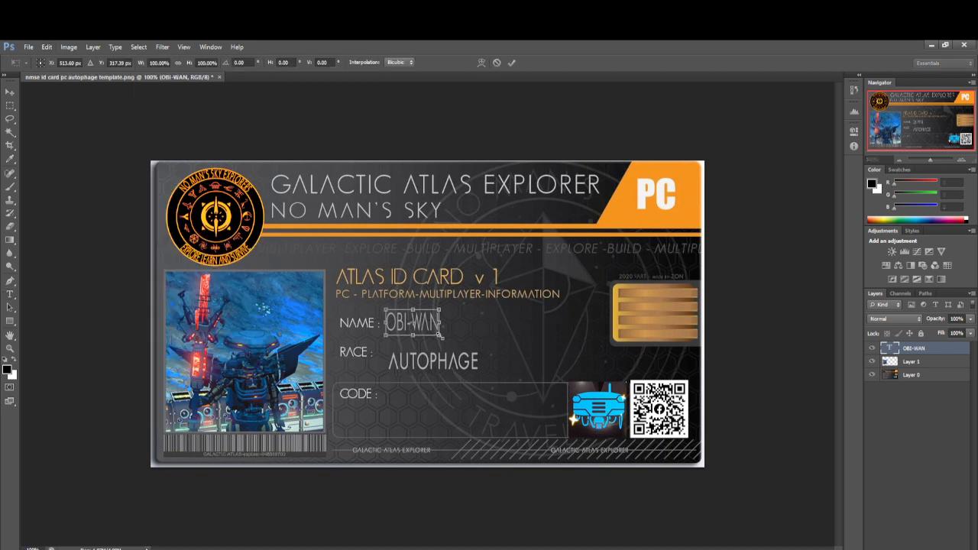
{"action": "left_click_drag", "start_coordinate": [440, 335], "coordinate": [459, 333]}
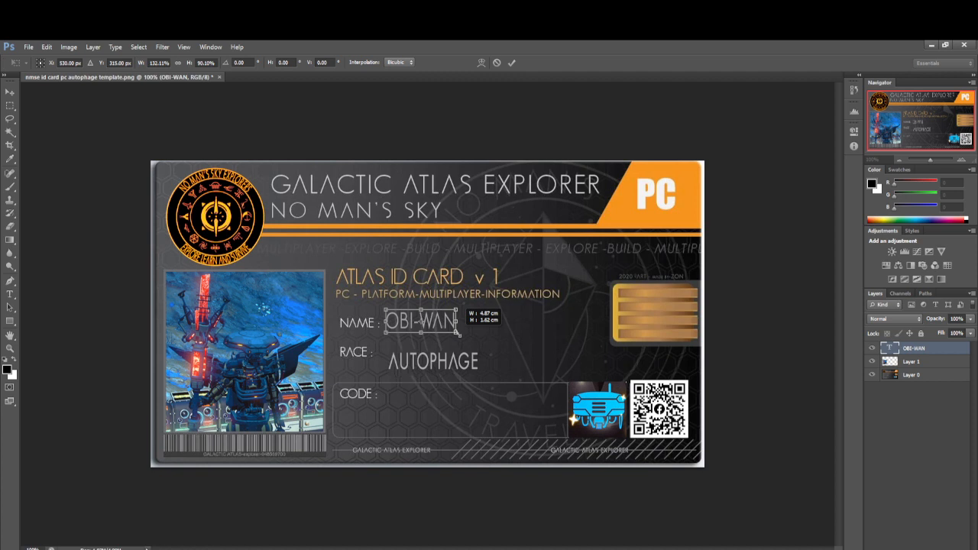
{"action": "left_click_drag", "start_coordinate": [458, 333], "coordinate": [458, 332]}
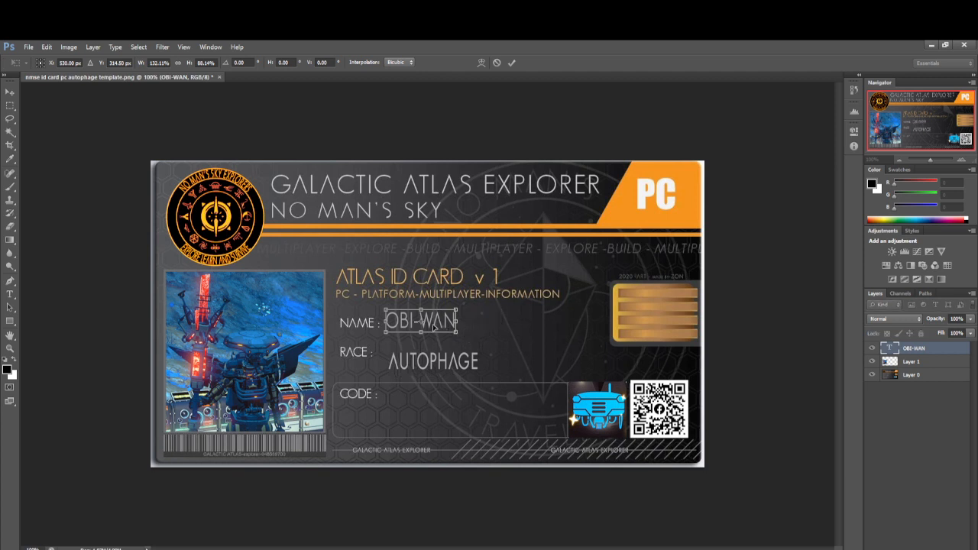
{"action": "key", "text": "Return"}
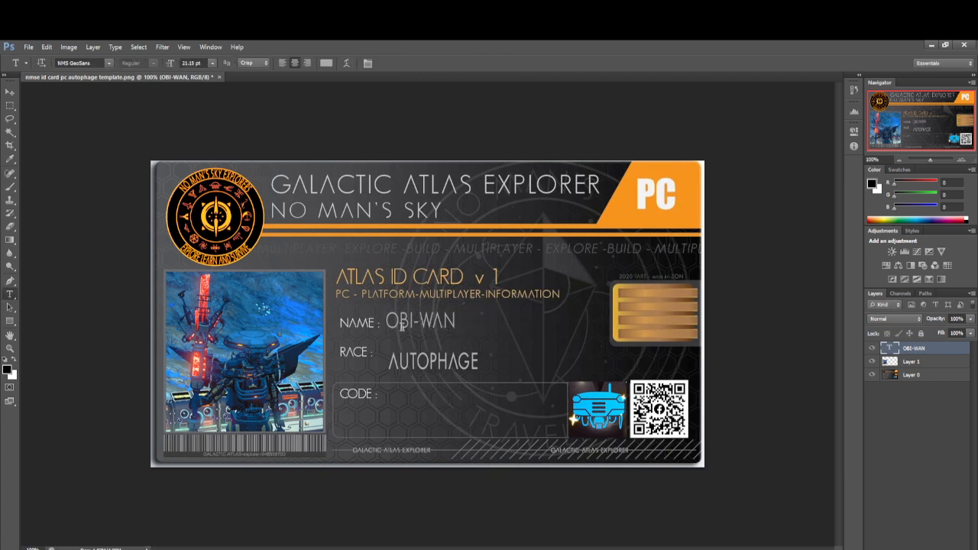
- Move the name text a little lower so it lines up beside the NAME label
{"action": "left_click", "coordinate": [9, 93]}
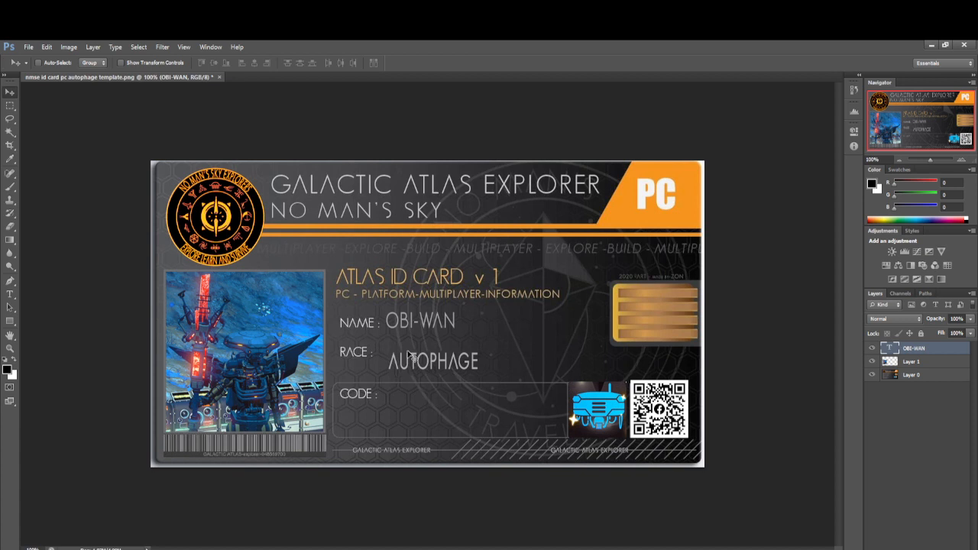
{"action": "mouse_move", "coordinate": [408, 353]}
{"action": "left_mouse_down"}
{"action": "mouse_move", "coordinate": [423, 368]}
{"action": "mouse_move", "coordinate": [409, 353]}
{"action": "left_mouse_up"}
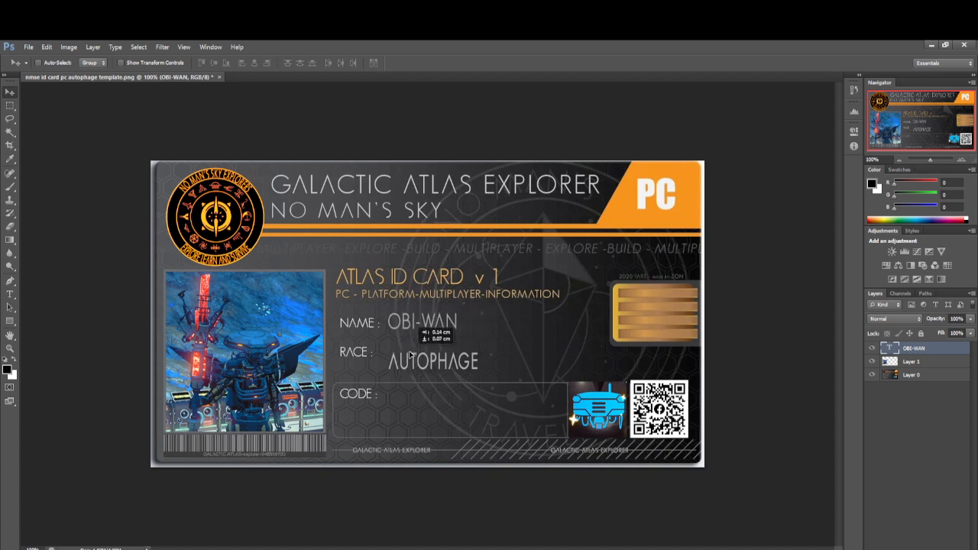
{"action": "left_click_drag", "start_coordinate": [410, 354], "coordinate": [410, 360]}
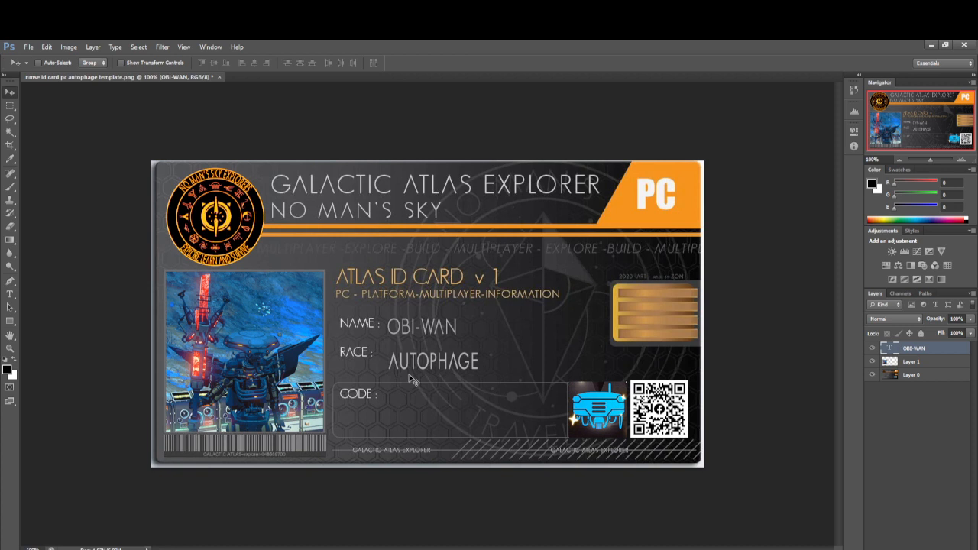
- Type the explorer's code in the CODE box, shift it right, and commit it
{"action": "left_click", "coordinate": [10, 294]}
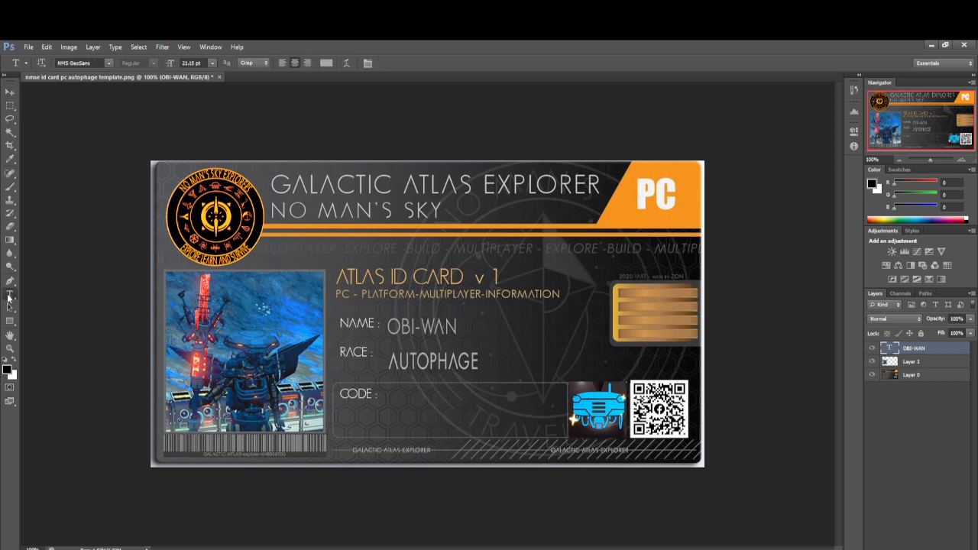
{"action": "left_click", "coordinate": [386, 416]}
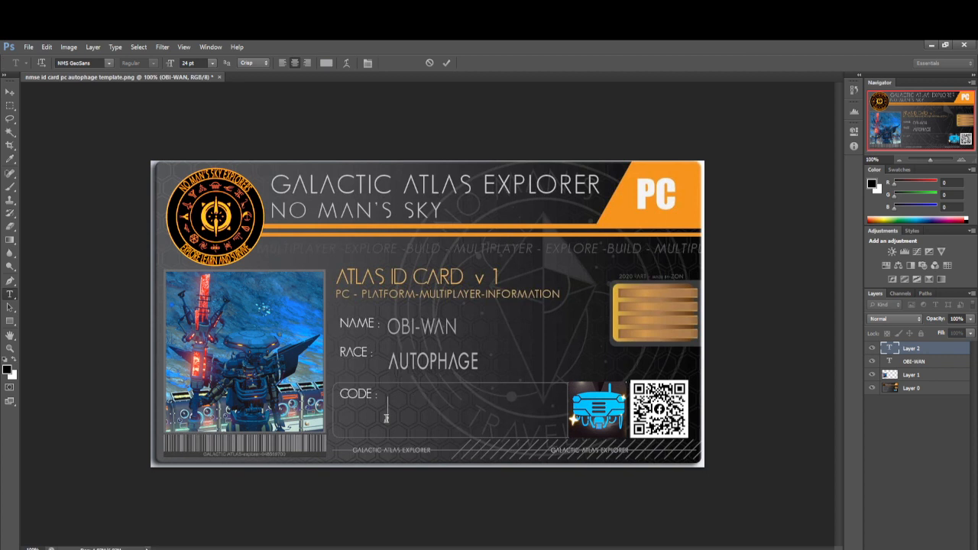
{"action": "type", "text": "V"}
{"action": "type", "text": "B"}
{"action": "type", "text": "A"}
{"action": "type", "text": "C"}
{"action": "type", "text": "-"}
{"action": "type", "text": "F"}
{"action": "type", "text": "1"}
{"action": "type", "text": "A"}
{"action": "type", "text": "5"}
{"action": "type", "text": "-"}
{"action": "type", "text": "3"}
{"action": "type", "text": "C"}
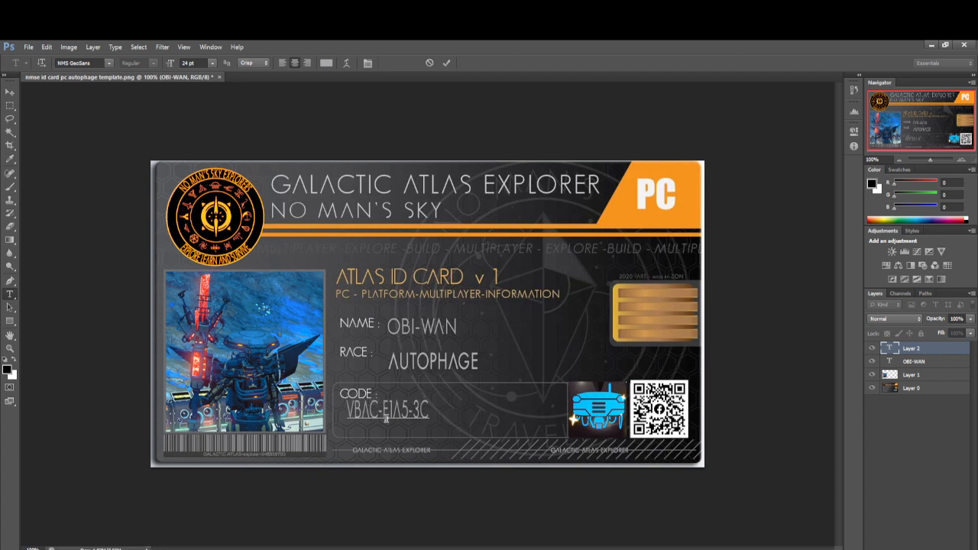
{"action": "type", "text": "B"}
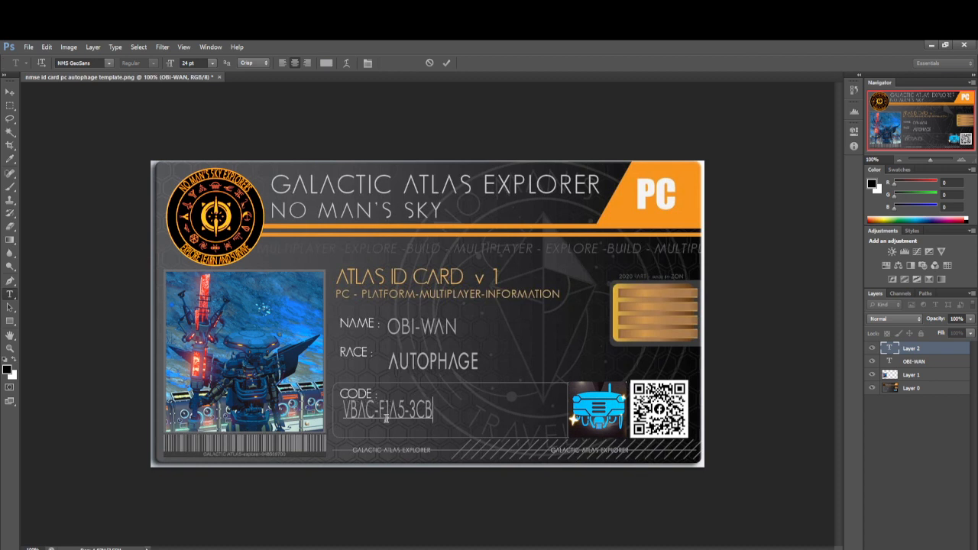
{"action": "type", "text": "T"}
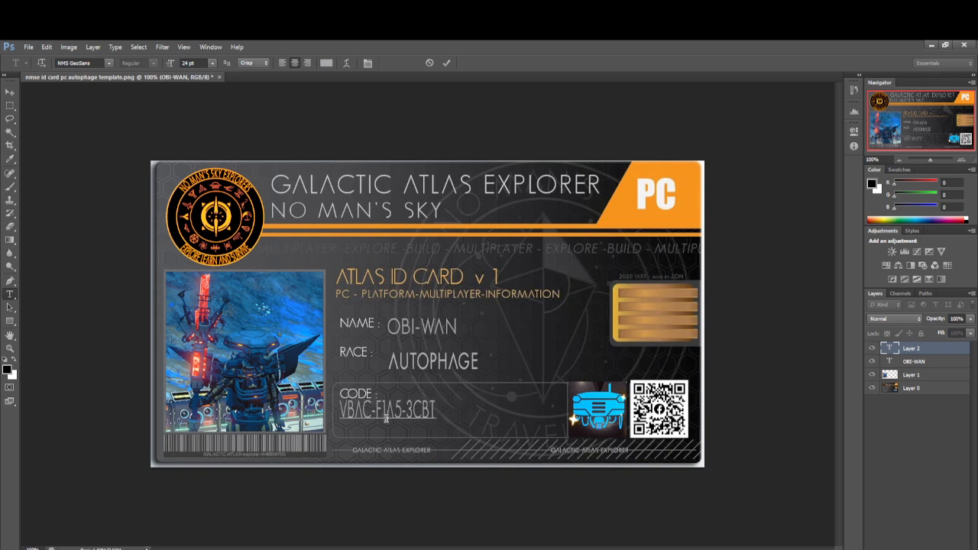
{"action": "type", "text": "1"}
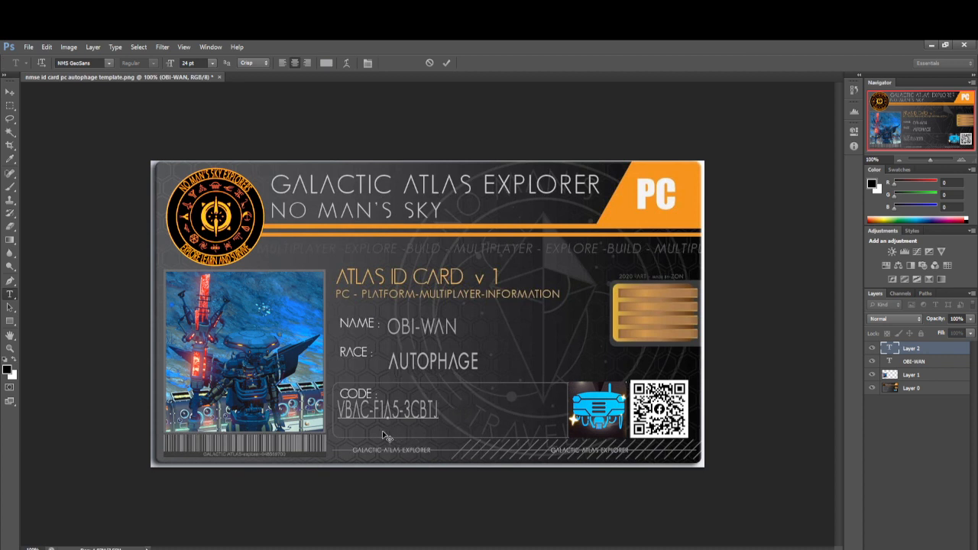
{"action": "left_click_drag", "start_coordinate": [385, 433], "coordinate": [471, 442]}
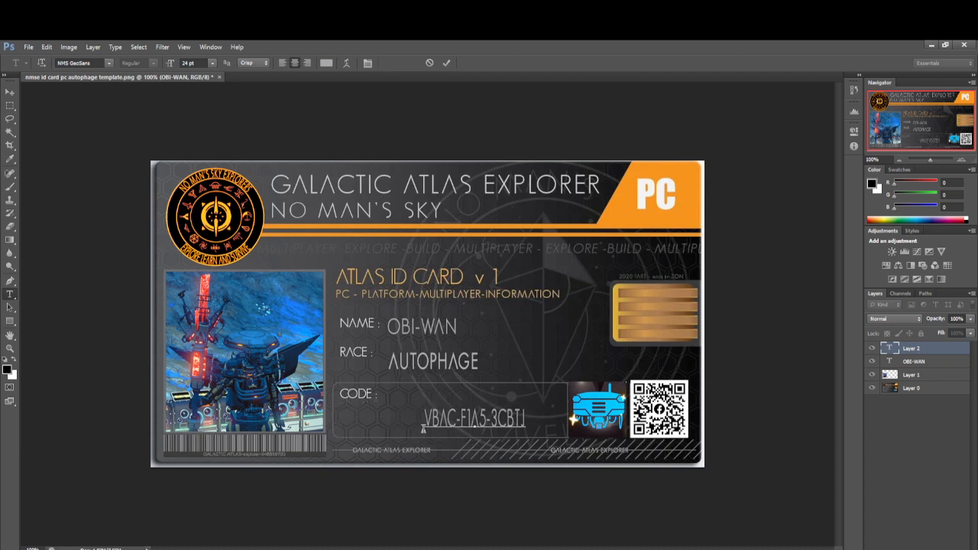
{"action": "left_click", "coordinate": [446, 63]}
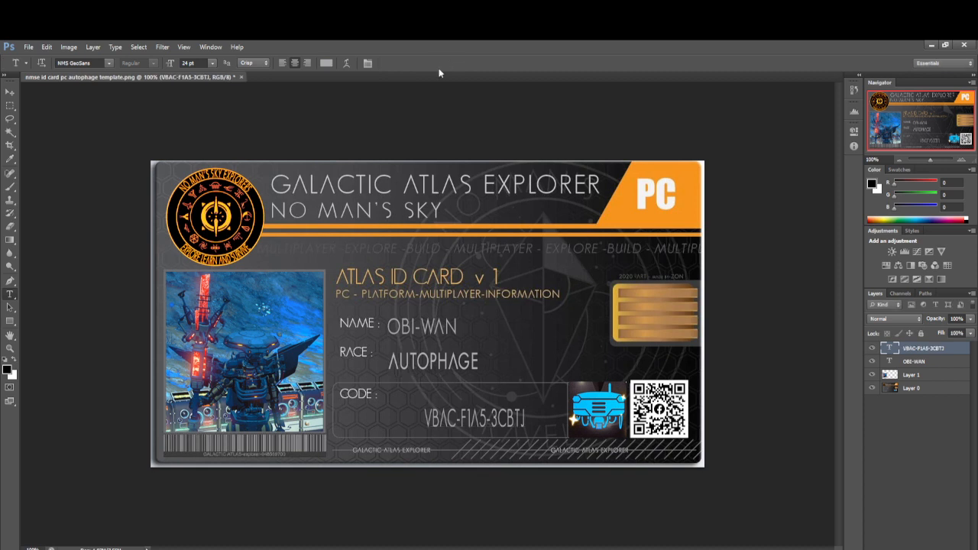
- Scale the code text up to about 179.9% width and 213.5% height across the CODE box
{"action": "left_click", "coordinate": [48, 47]}
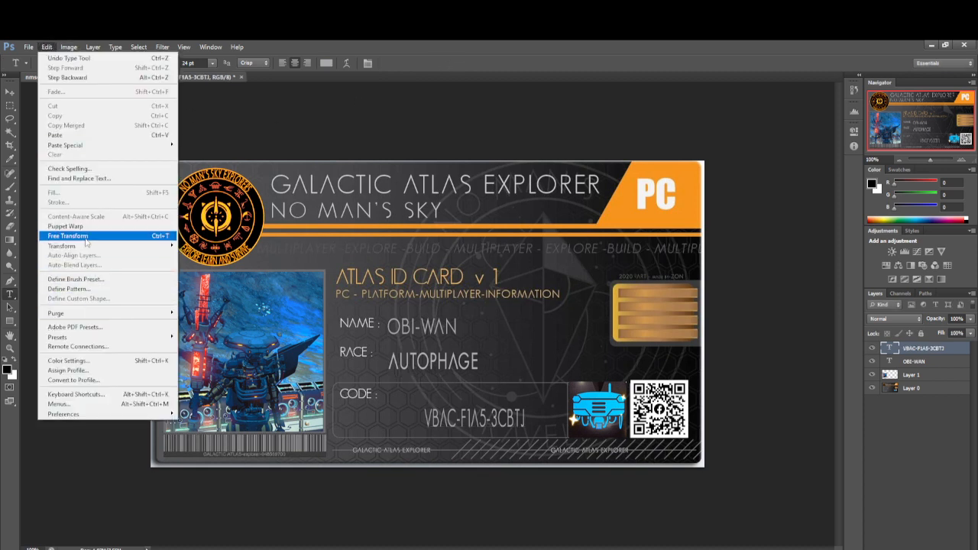
{"action": "mouse_move", "coordinate": [88, 246]}
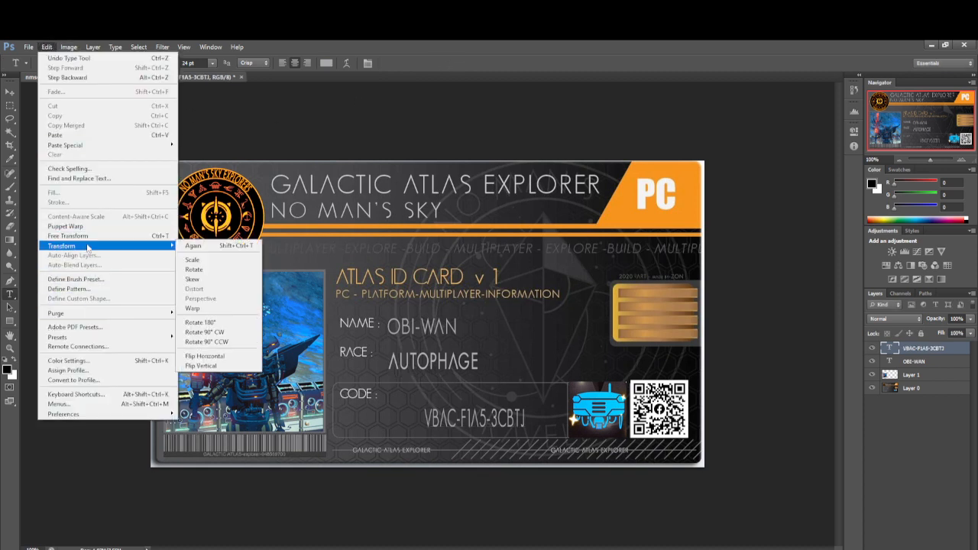
{"action": "left_click", "coordinate": [224, 261]}
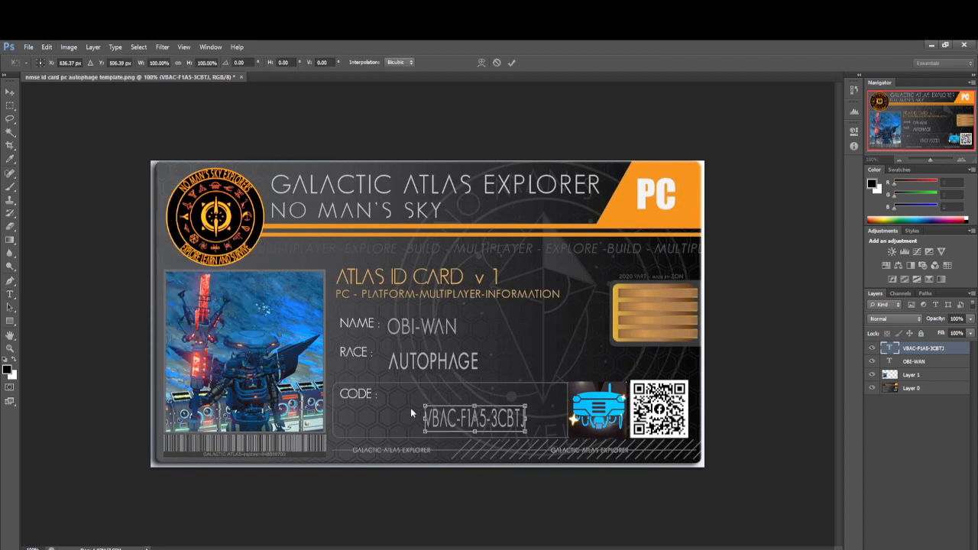
{"action": "left_click_drag", "start_coordinate": [419, 402], "coordinate": [378, 382]}
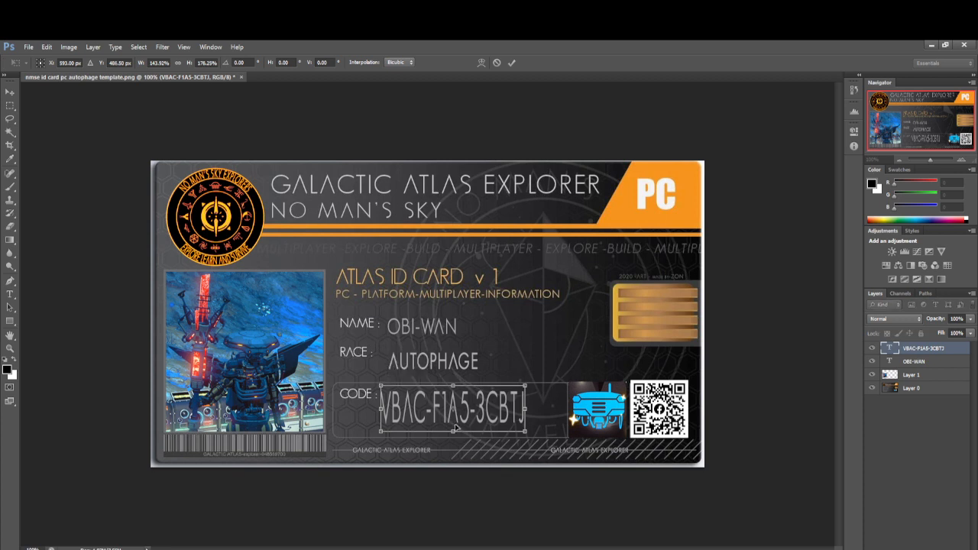
{"action": "left_click_drag", "start_coordinate": [525, 432], "coordinate": [562, 440]}
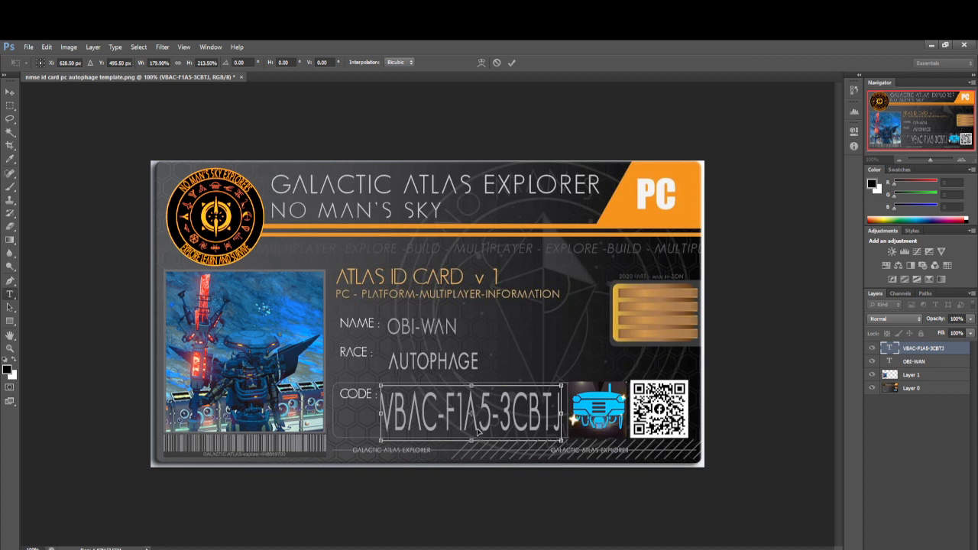
{"action": "key", "text": "Return"}
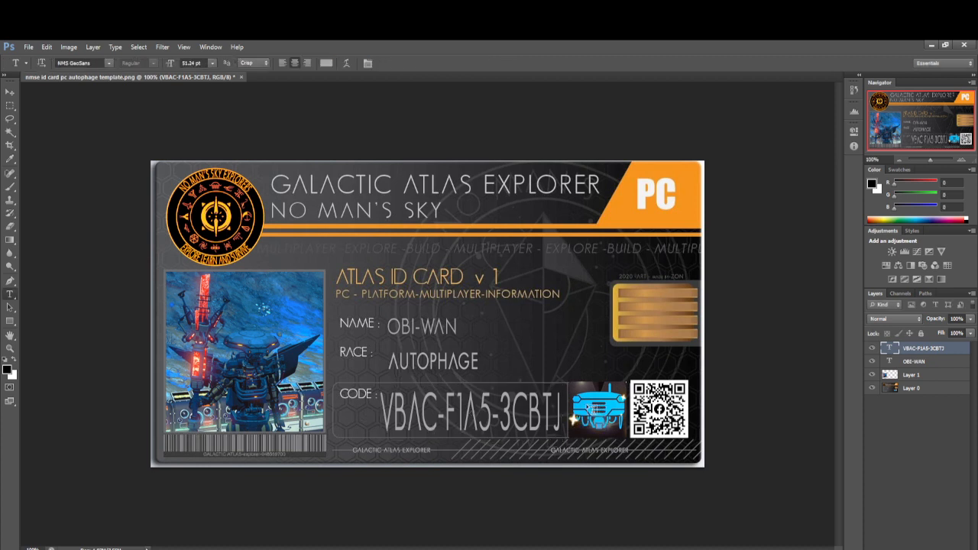
- Save the card as 'nmse id card pc autophage OBI.psd' in the maade cards folder
{"action": "left_click", "coordinate": [28, 48]}
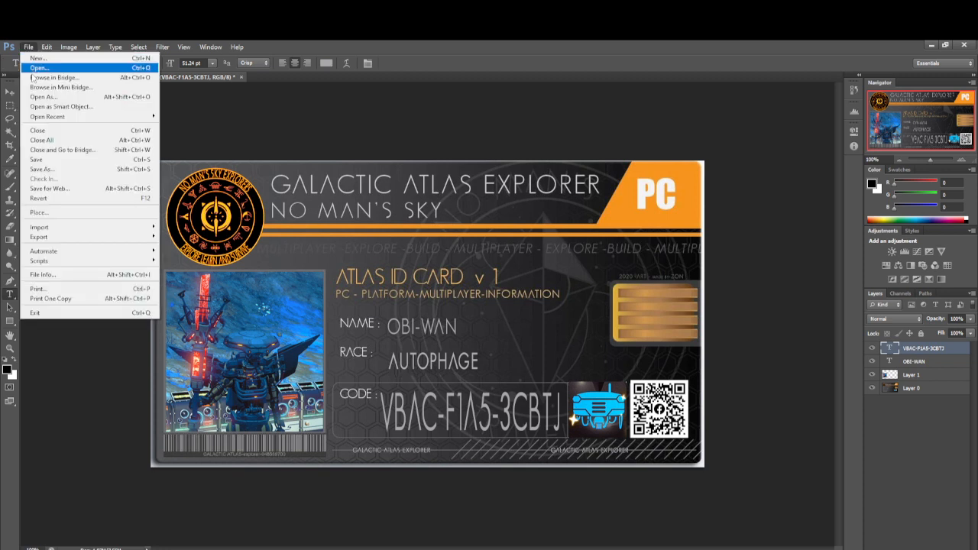
{"action": "left_click", "coordinate": [42, 170]}
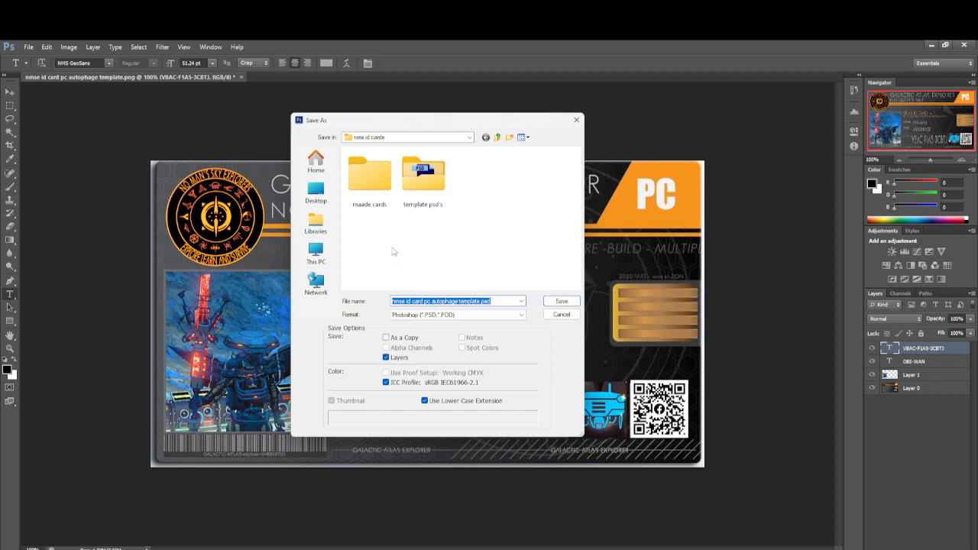
{"action": "double_click", "coordinate": [368, 182]}
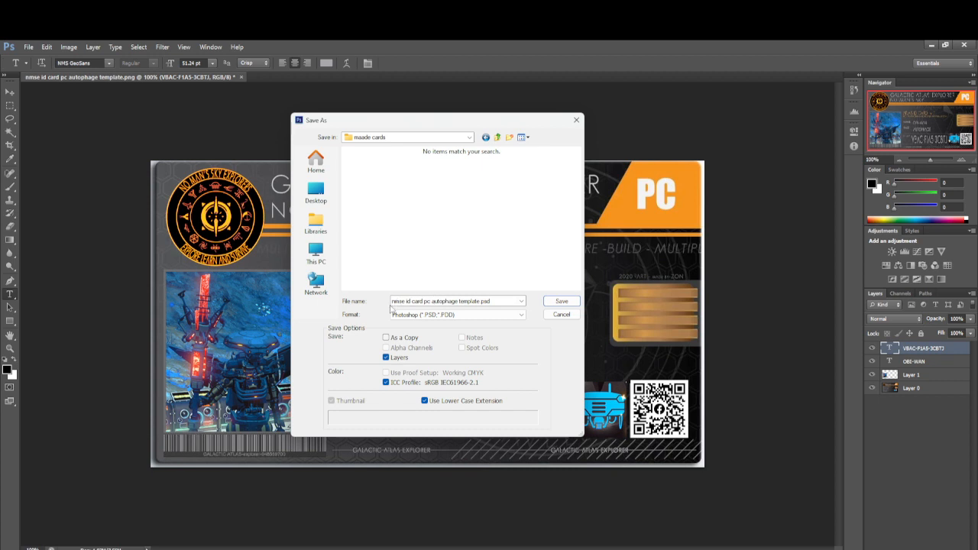
{"action": "left_click", "coordinate": [395, 302]}
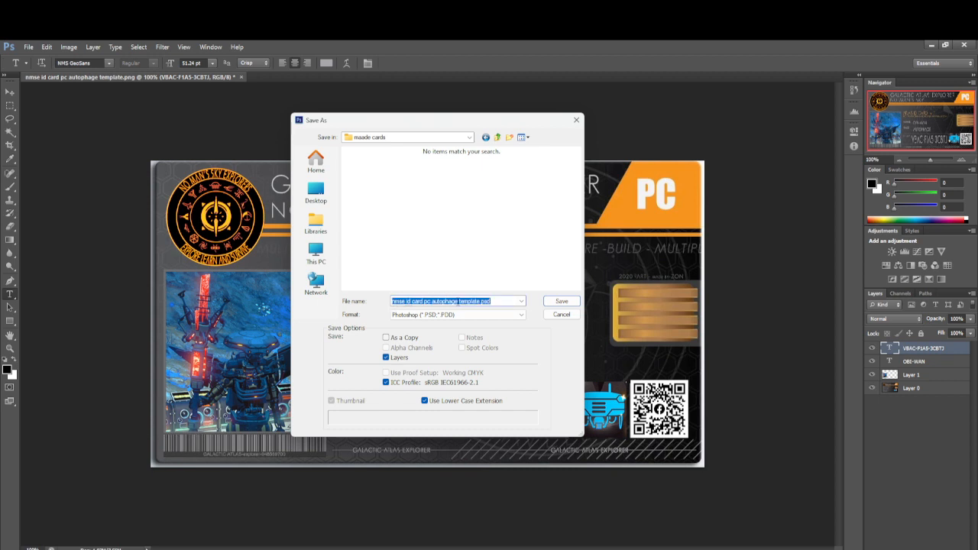
{"action": "left_click", "coordinate": [459, 301]}
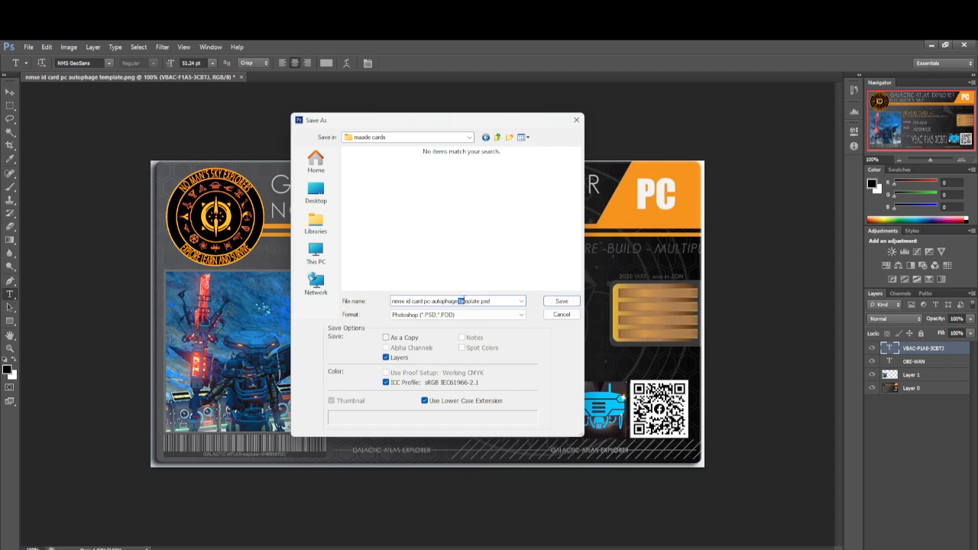
{"action": "left_click_drag", "start_coordinate": [460, 301], "coordinate": [483, 297]}
{"action": "key", "text": "BackSpace"}
{"action": "type", "text": "."}
{"action": "left_click", "coordinate": [573, 304]}
{"action": "left_click", "coordinate": [613, 211]}
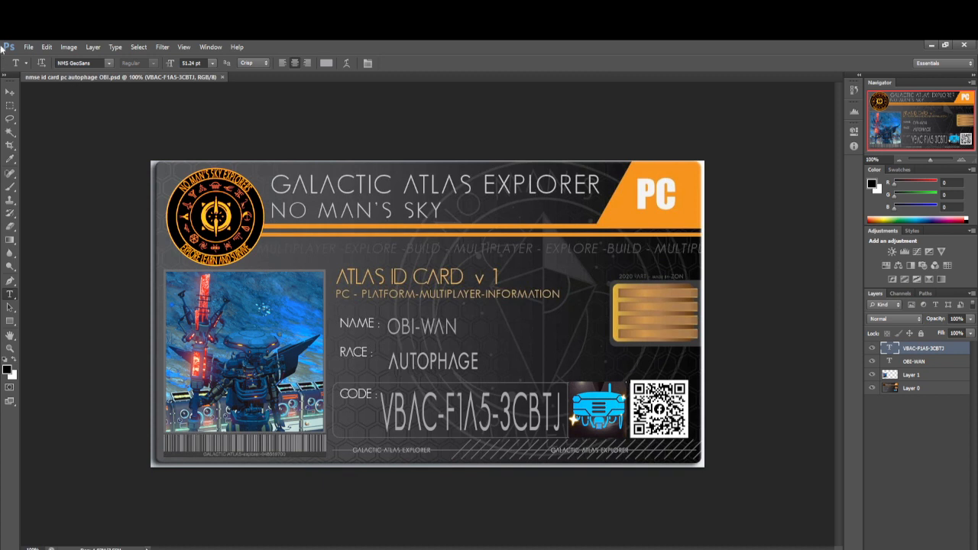
- Save a Maximum-quality JPEG copy, 'nmse id card pc autophage OBI.jpg', to the same folder
{"action": "left_click", "coordinate": [29, 48]}
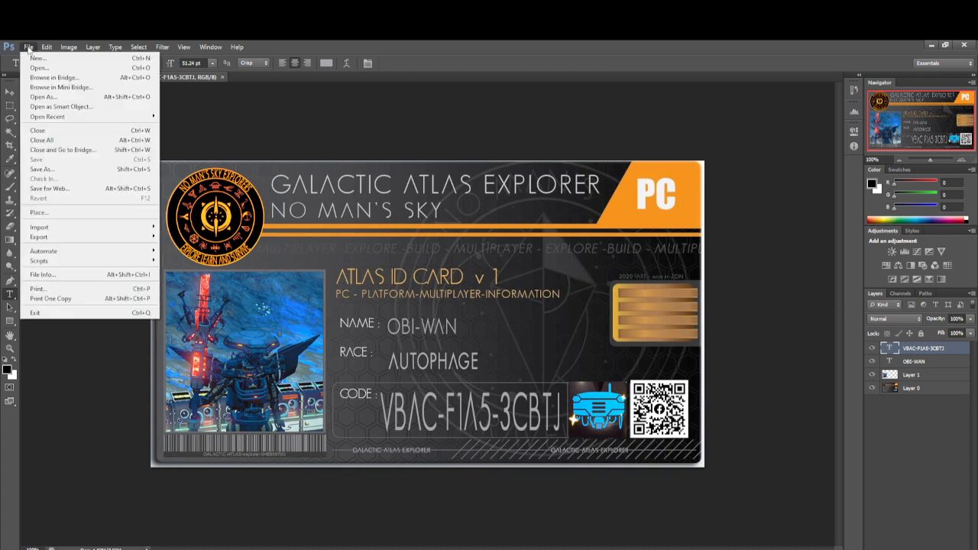
{"action": "left_click", "coordinate": [36, 170]}
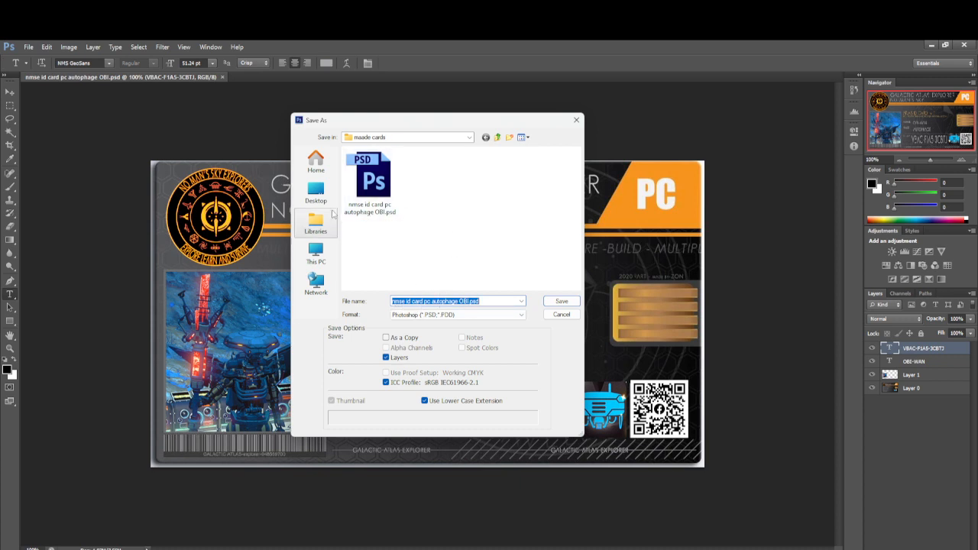
{"action": "left_click", "coordinate": [521, 314]}
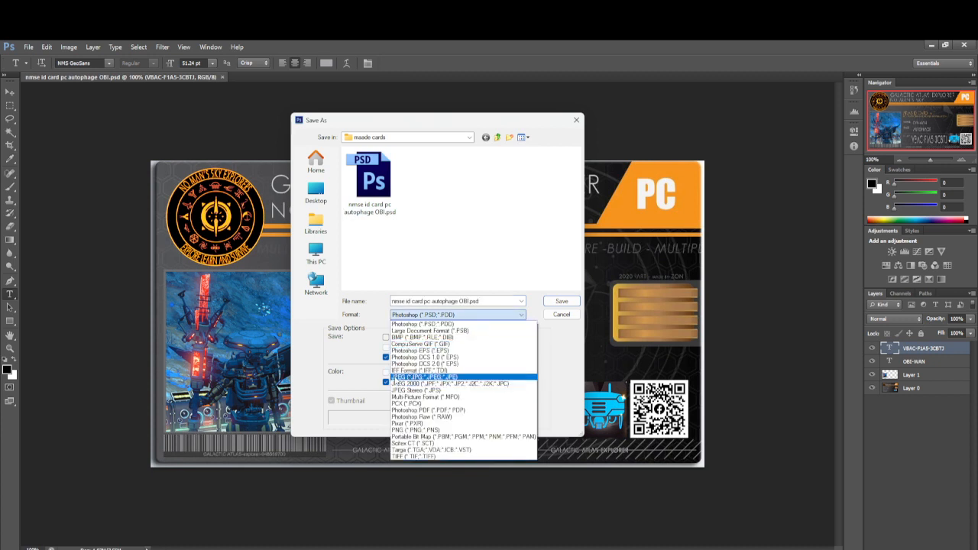
{"action": "left_click", "coordinate": [393, 378]}
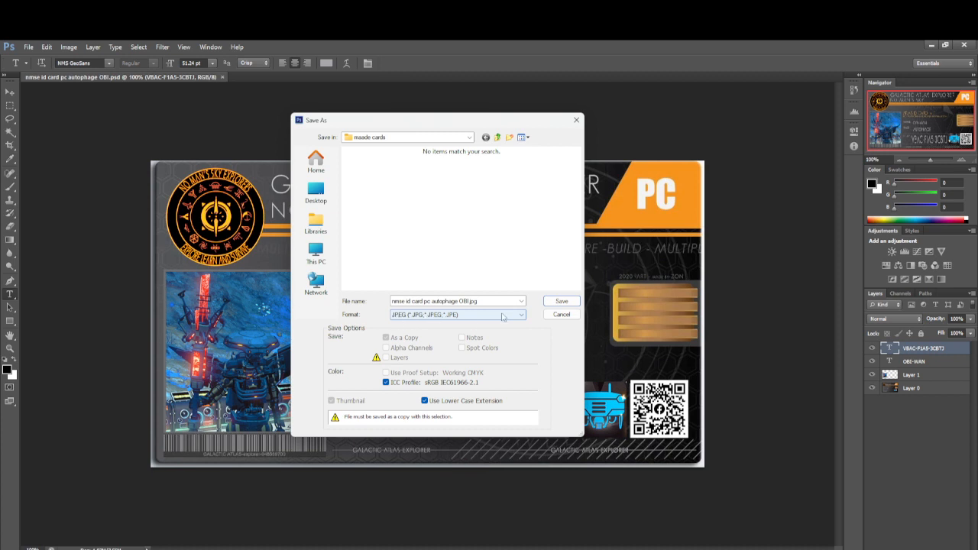
{"action": "left_click", "coordinate": [557, 304]}
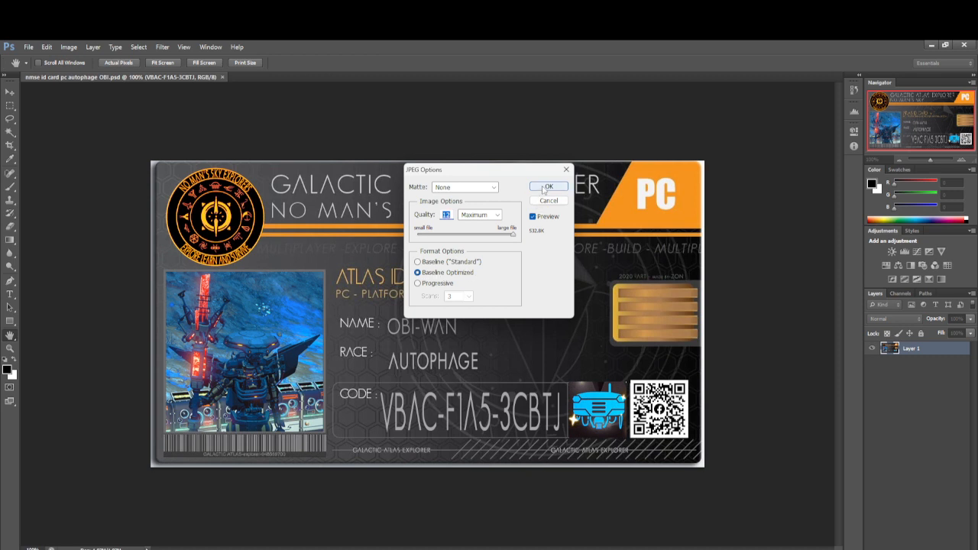
{"action": "left_click", "coordinate": [543, 189]}
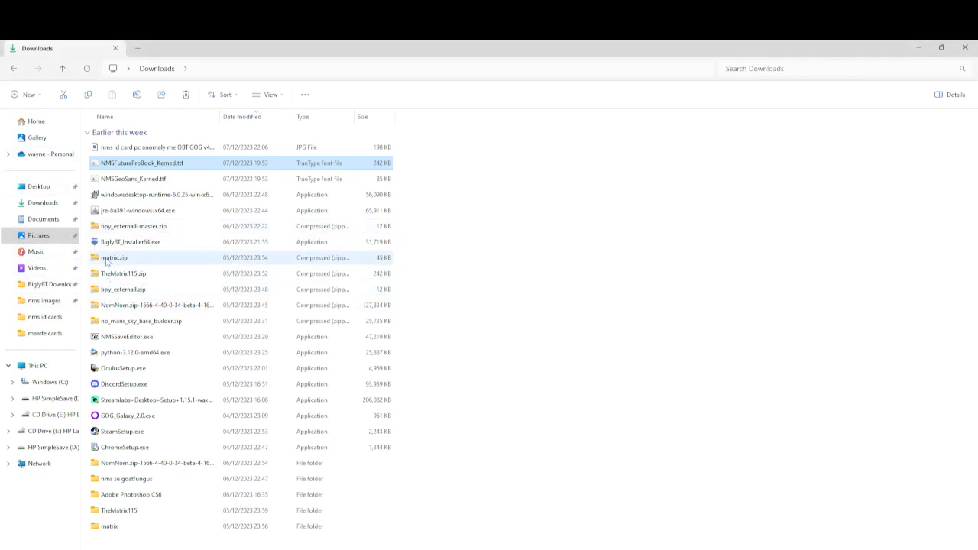
- Preview the saved OBI JPG from the maade cards folder, then return to the card in Photoshop
{"action": "left_click", "coordinate": [49, 324]}
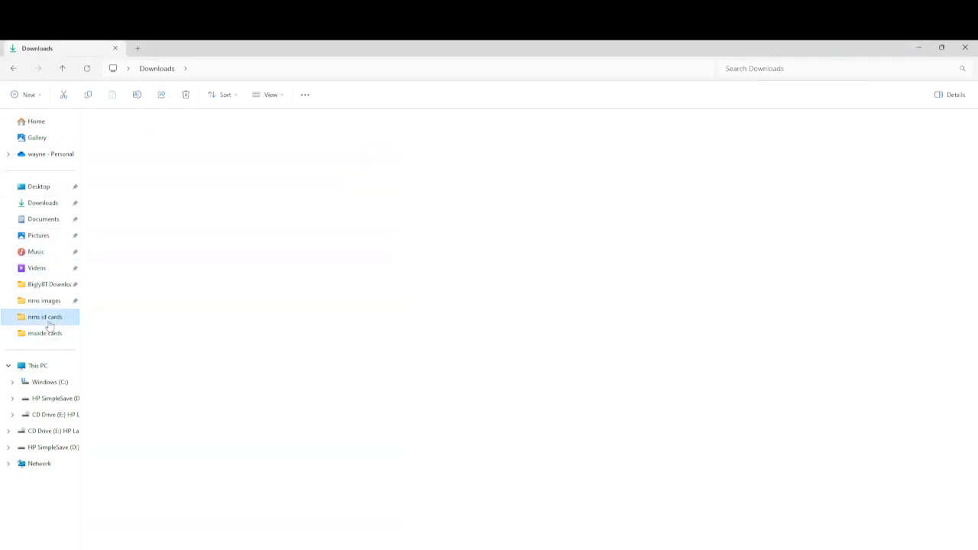
{"action": "left_click", "coordinate": [49, 334]}
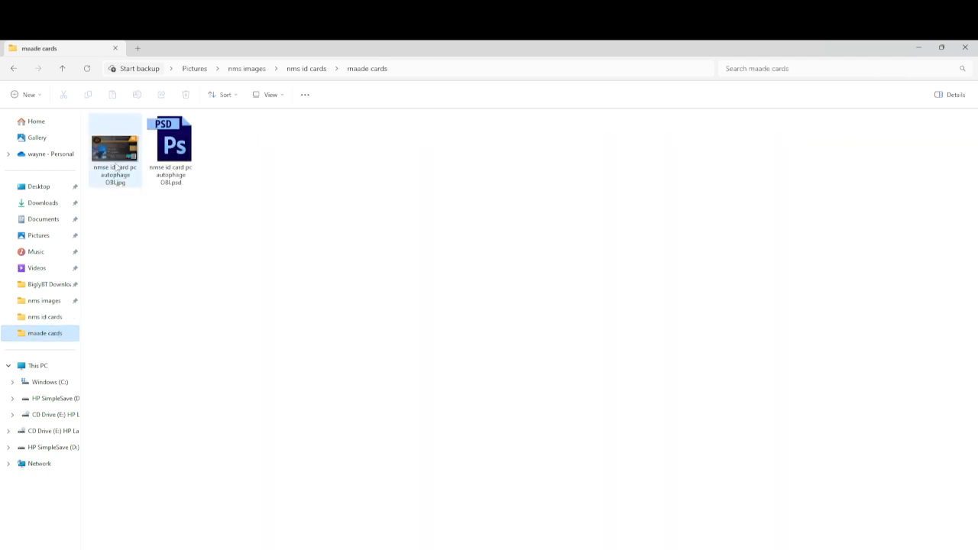
{"action": "double_click", "coordinate": [116, 153]}
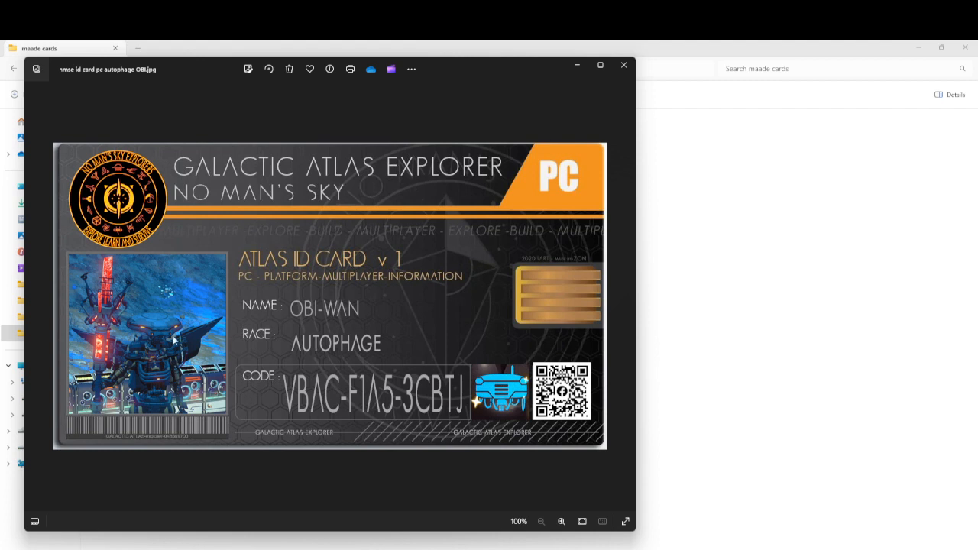
{"action": "left_click", "coordinate": [624, 67]}
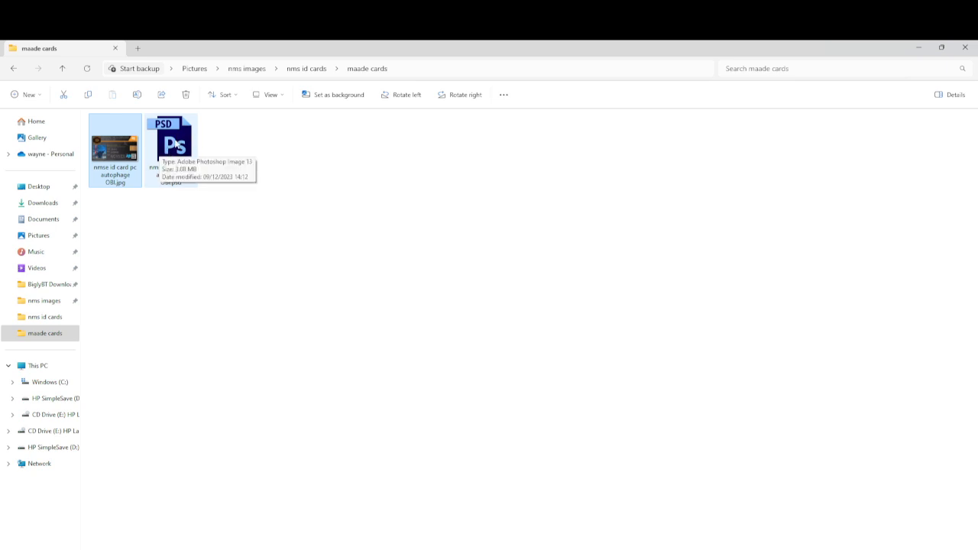
{"action": "mouse_move", "coordinate": [445, 549]}
{"action": "left_click", "coordinate": [444, 524]}
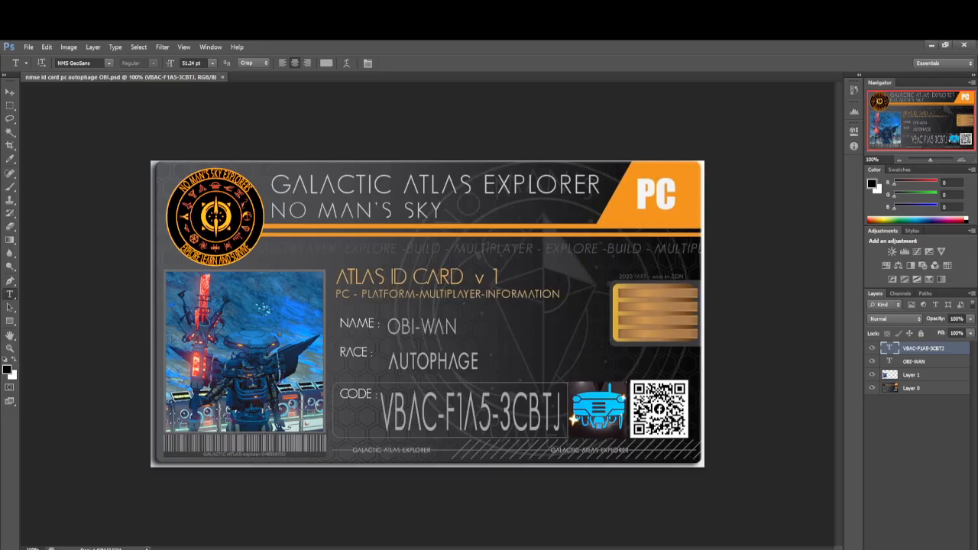